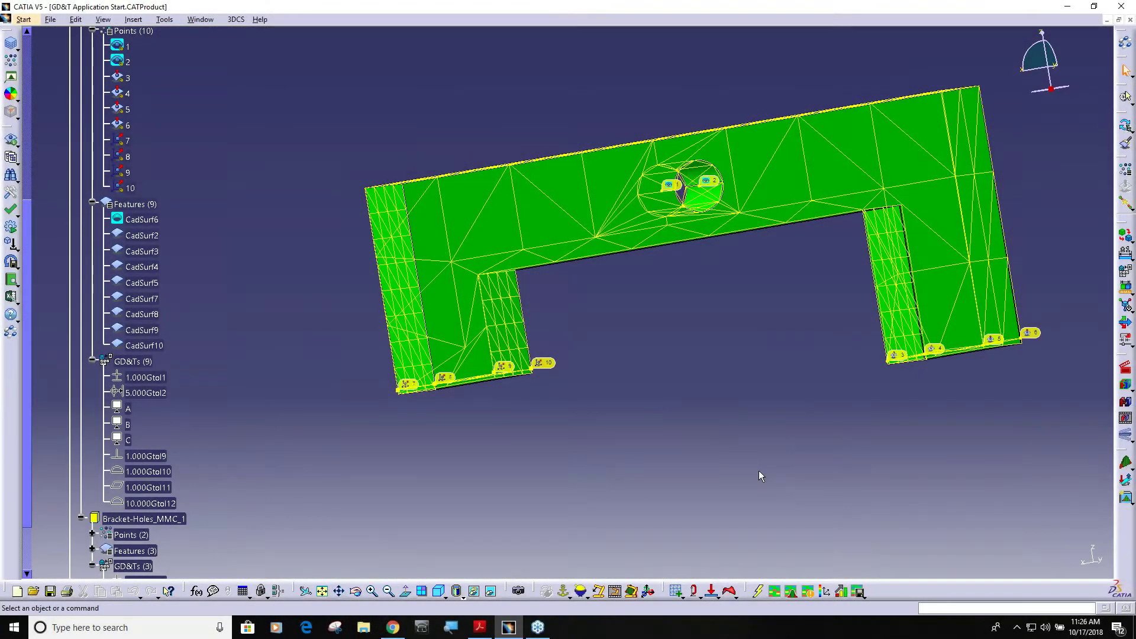
- Pan and zoom out so the yellow Lifter bracket, Rocker and grey Base all show together
{"action": "middle_click_drag", "start_coordinate": [727, 394], "coordinate": [794, 517]}
{"action": "scroll", "coordinate": [643, 441], "scroll_direction": "down", "scroll_amount": 1}
{"action": "middle_click_drag", "start_coordinate": [802, 450], "coordinate": [604, 608]}
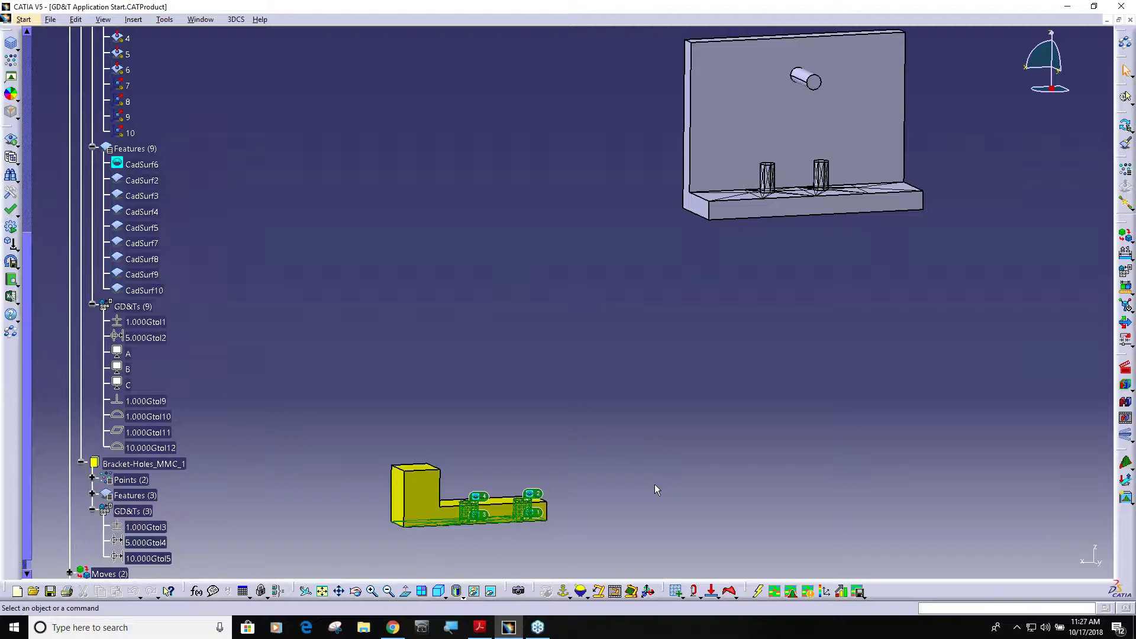
- Zoom onto the yellow Lifter bracket's two holes and scroll the tree up to Parts
{"action": "middle_click_drag", "start_coordinate": [654, 484], "coordinate": [638, 436]}
{"action": "middle_click_drag", "start_coordinate": [639, 503], "coordinate": [652, 334]}
{"action": "middle_click_drag", "start_coordinate": [642, 398], "coordinate": [639, 408]}
{"action": "middle_click_drag", "start_coordinate": [639, 408], "coordinate": [585, 437]}
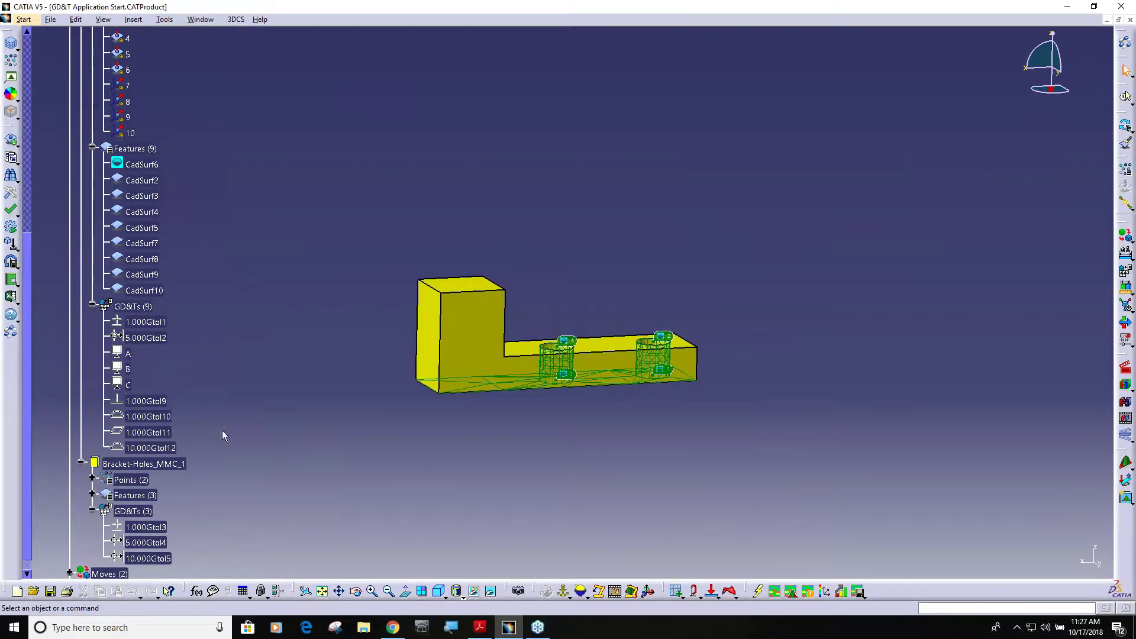
{"action": "scroll", "coordinate": [167, 450], "scroll_direction": "up", "scroll_amount": 5}
{"action": "scroll", "coordinate": [160, 435], "scroll_direction": "up", "scroll_amount": 1}
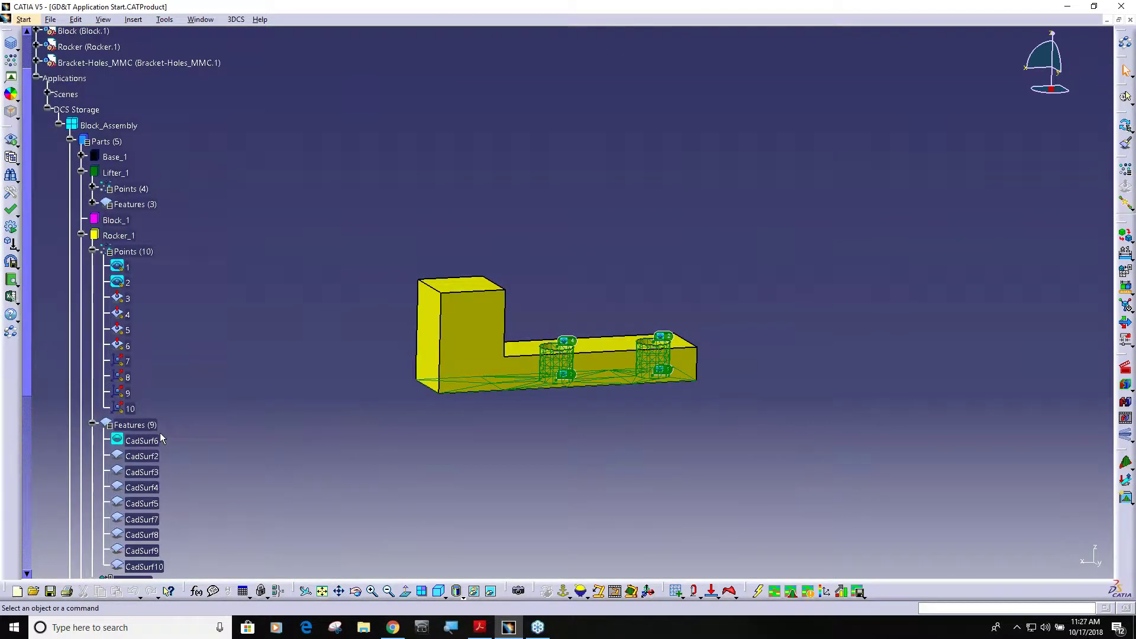
{"action": "middle_click_drag", "start_coordinate": [575, 426], "coordinate": [648, 334], "text": "ctrl"}
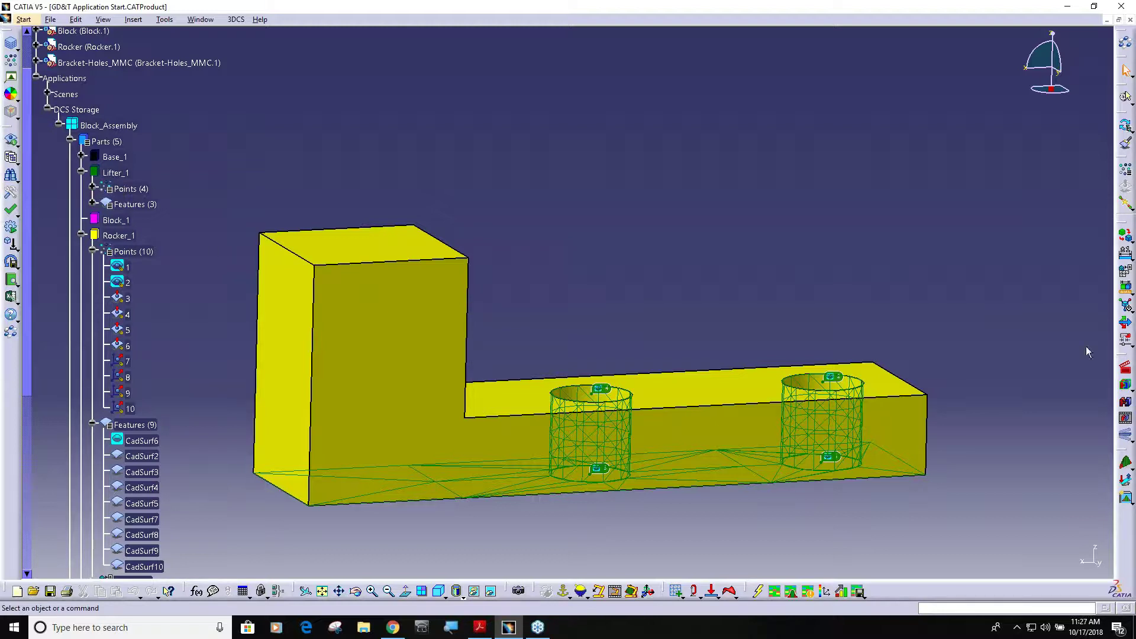
- Start the GD&T tool on Lifter_1, then cancel the first tolerance entry
{"action": "left_click", "coordinate": [1125, 286]}
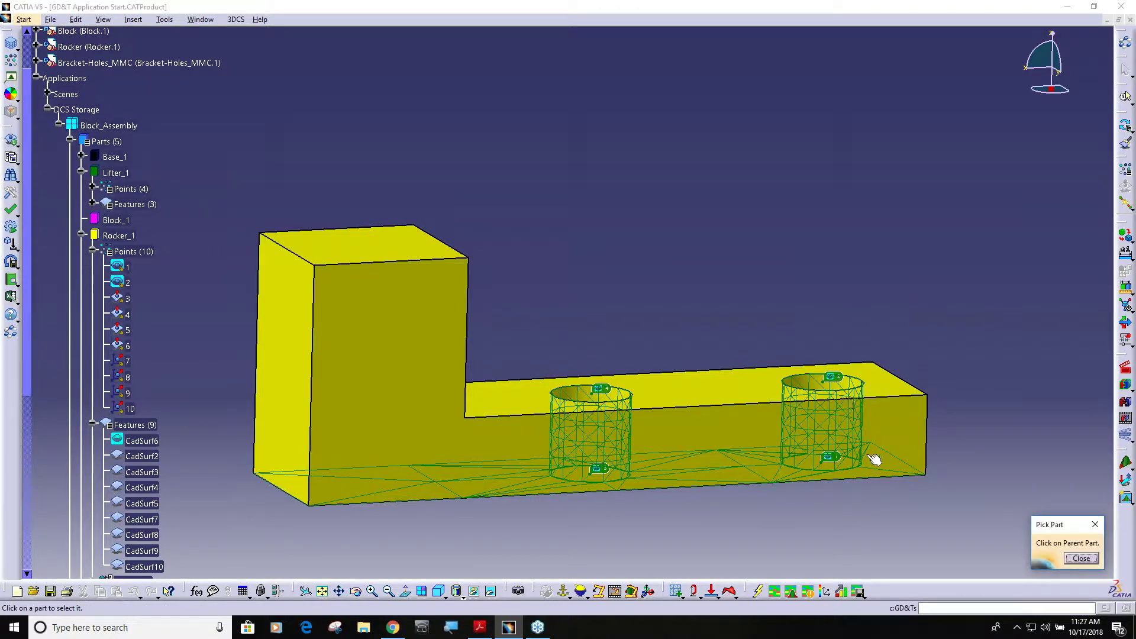
{"action": "left_click", "coordinate": [1125, 368]}
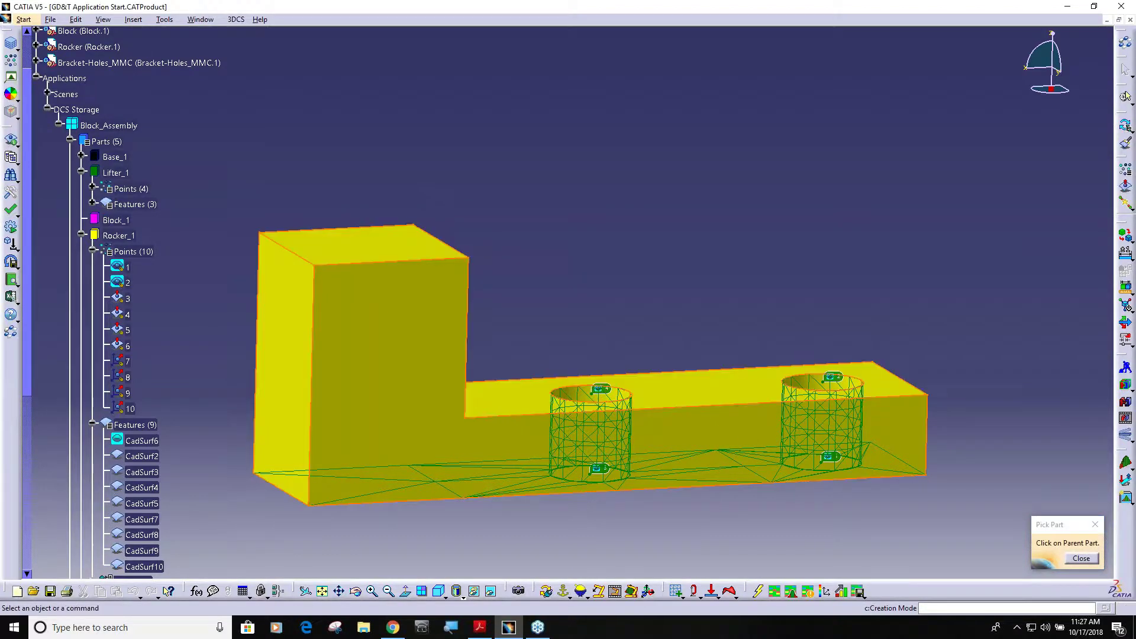
{"action": "left_click", "coordinate": [674, 417]}
{"action": "left_click", "coordinate": [415, 147]}
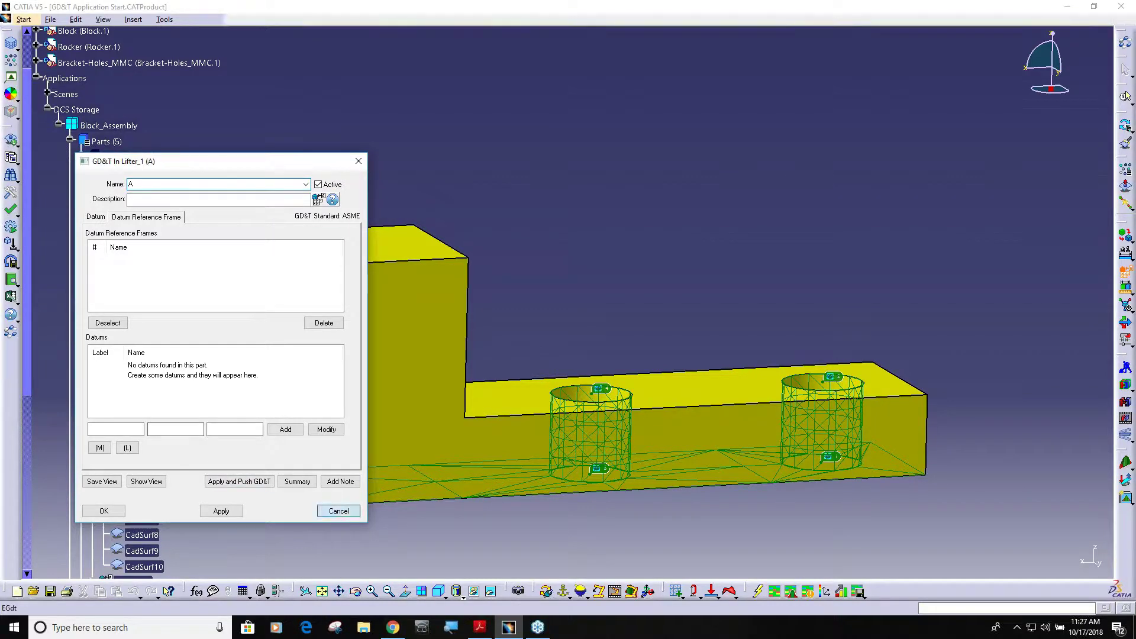
{"action": "left_click", "coordinate": [338, 510]}
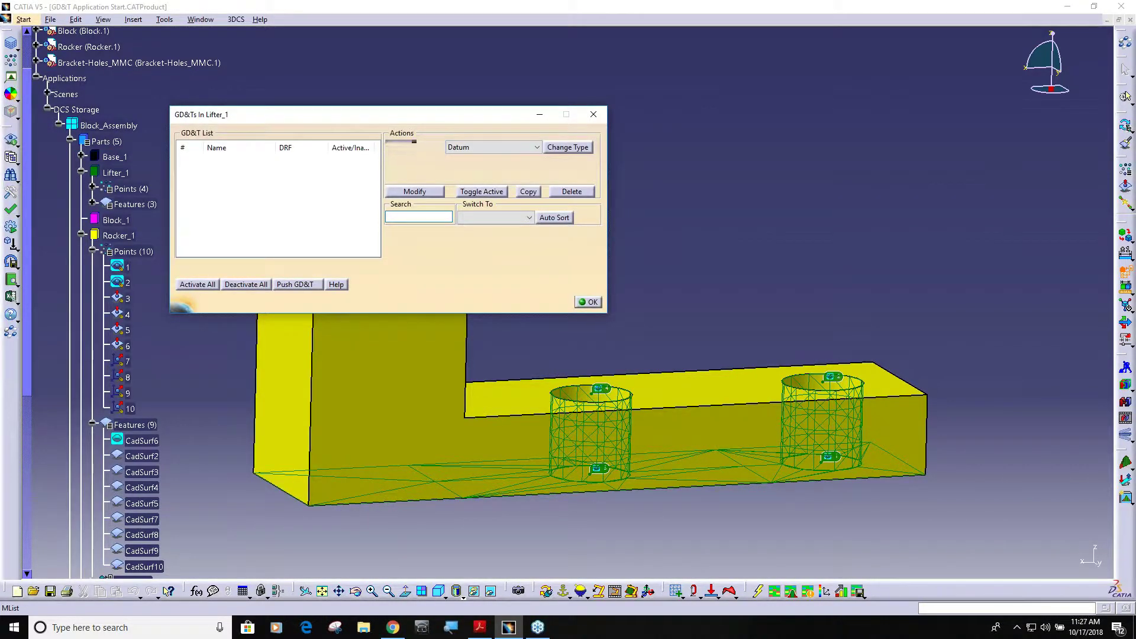
- Create datum A on Lifter_1's bottom face CadSurf3 and save it
{"action": "left_click", "coordinate": [414, 147]}
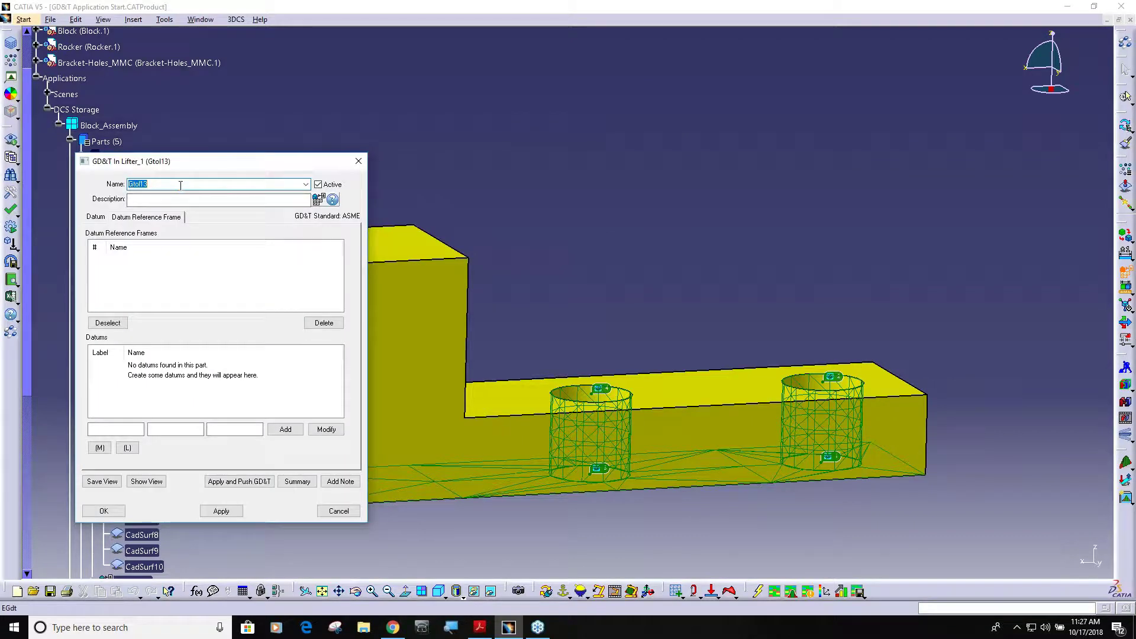
{"action": "type", "text": "A"}
{"action": "left_click", "coordinate": [96, 217]}
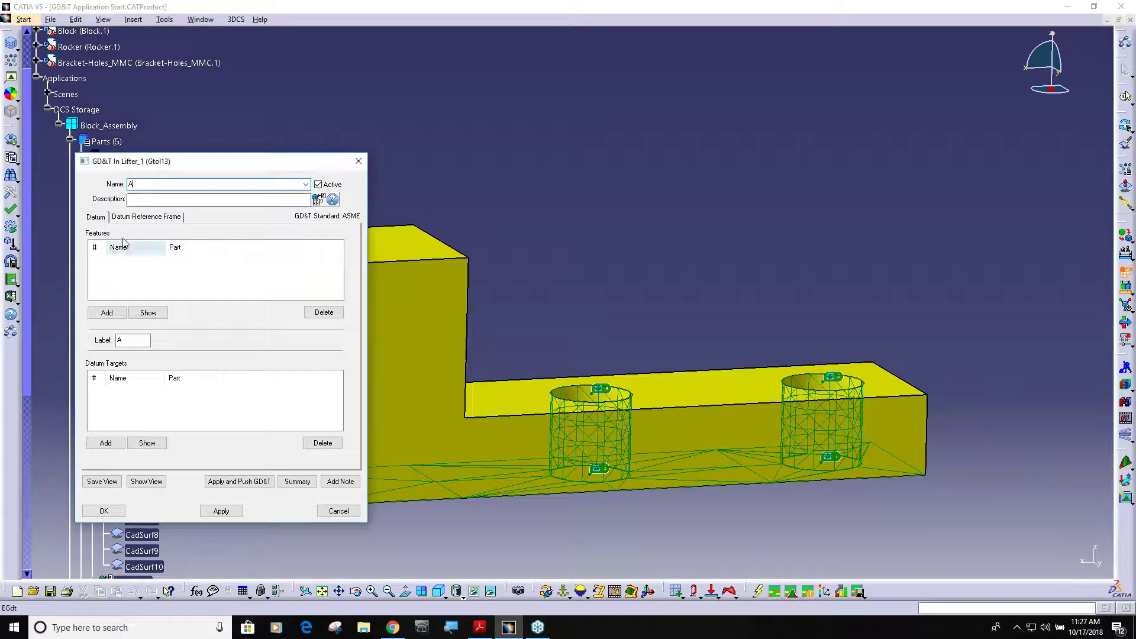
{"action": "left_click", "coordinate": [107, 313]}
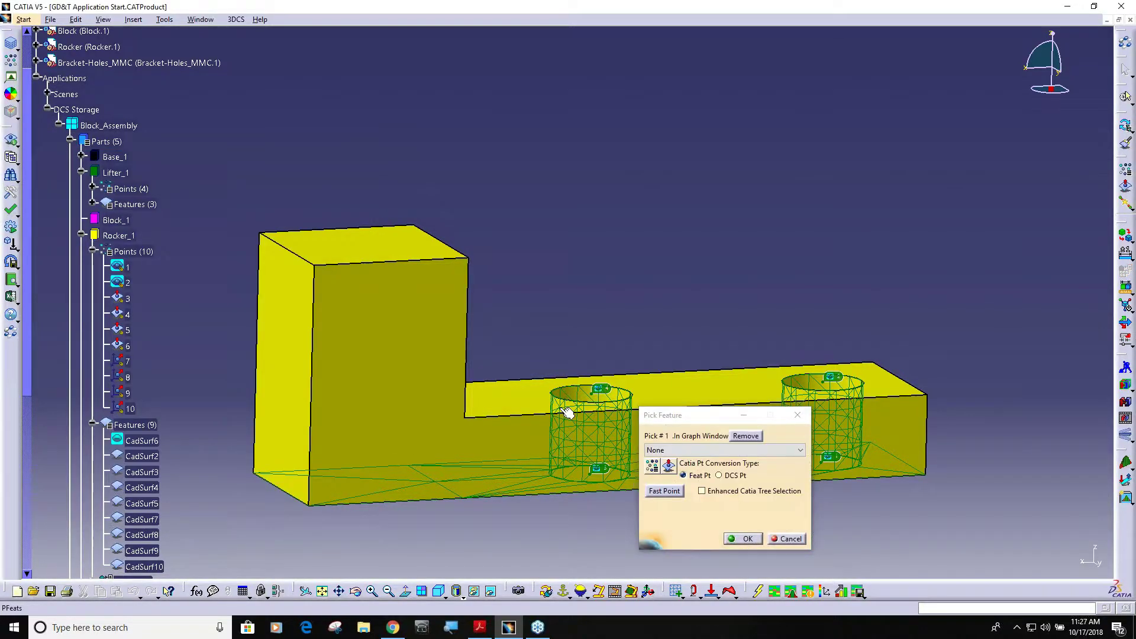
{"action": "middle_click_drag", "start_coordinate": [568, 411], "coordinate": [573, 379]}
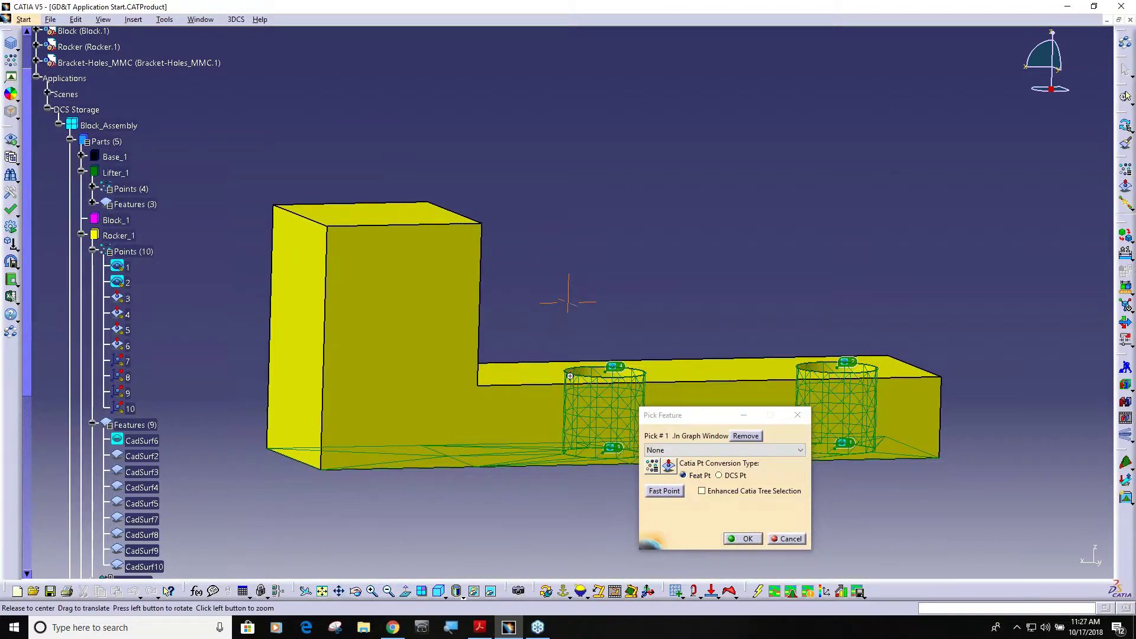
{"action": "middle_click", "coordinate": [574, 379]}
{"action": "middle_click_drag", "start_coordinate": [571, 435], "coordinate": [532, 379]}
{"action": "left_click", "coordinate": [532, 380]}
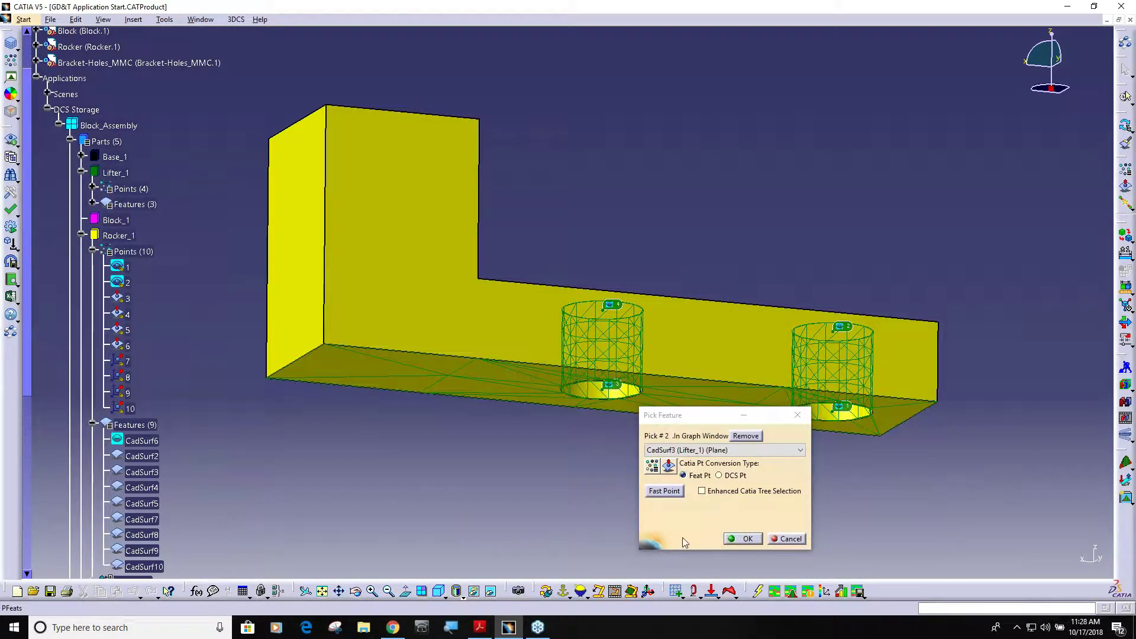
{"action": "left_click", "coordinate": [743, 538]}
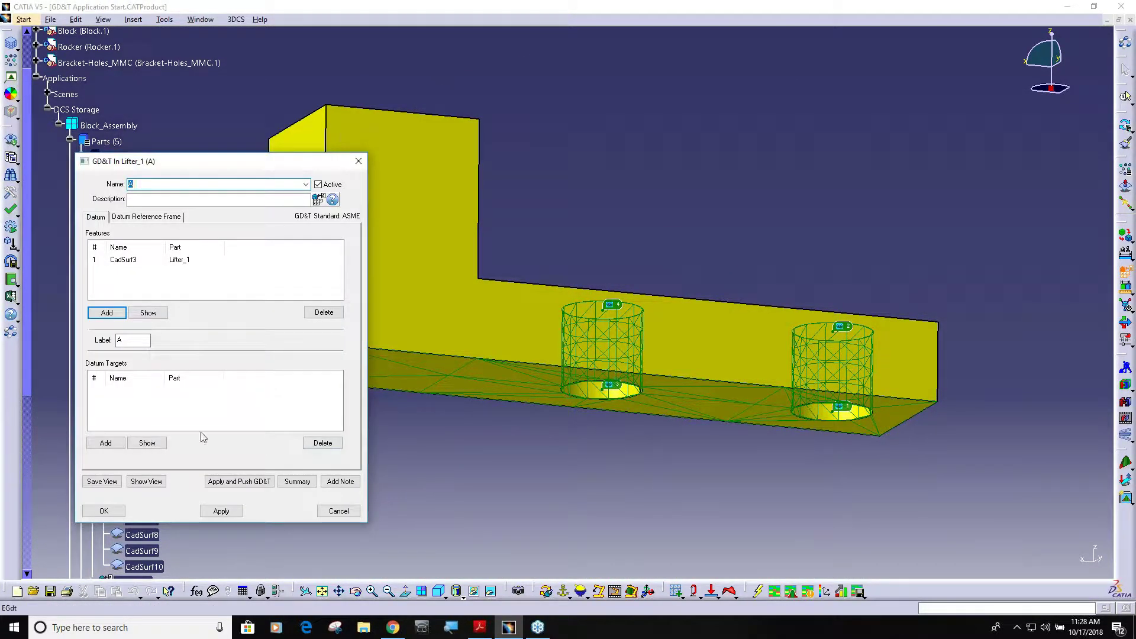
{"action": "left_click", "coordinate": [104, 511]}
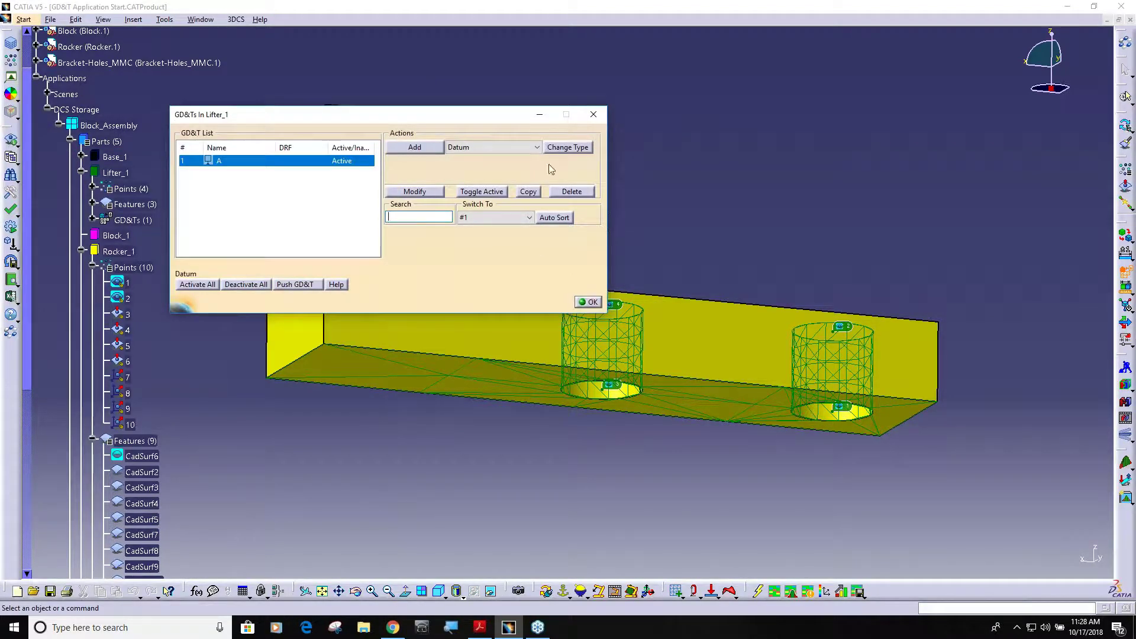
- Add a 0.2mm Size tolerance on hole surfaces CadSurf1 and CadSurf2, then close the list
{"action": "left_click", "coordinate": [536, 147]}
{"action": "left_click", "coordinate": [467, 167]}
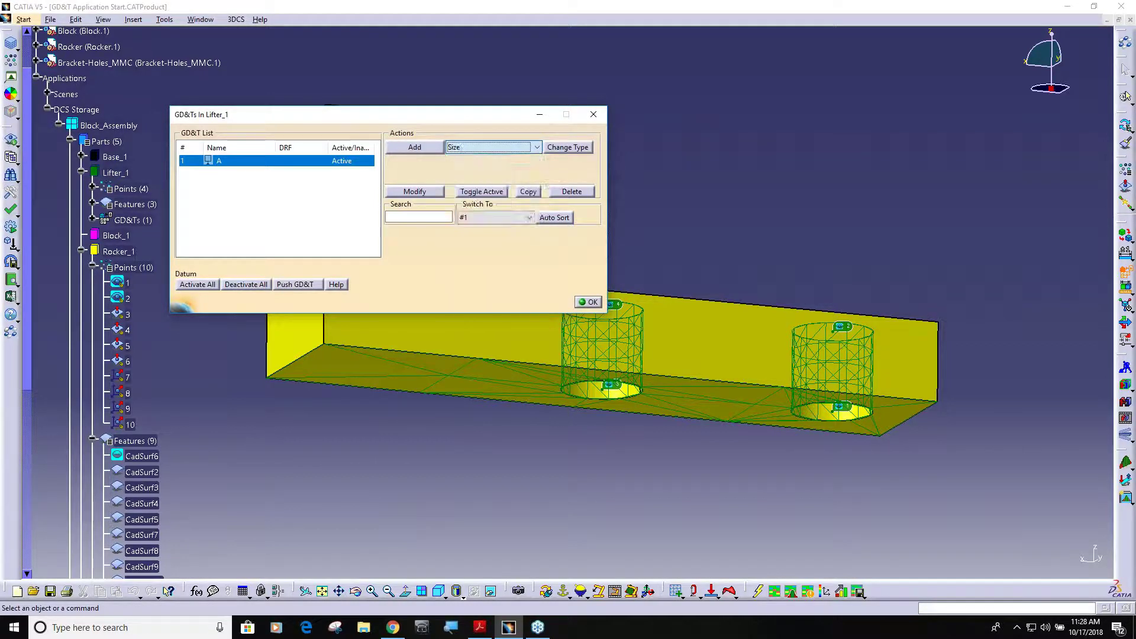
{"action": "left_click", "coordinate": [424, 150]}
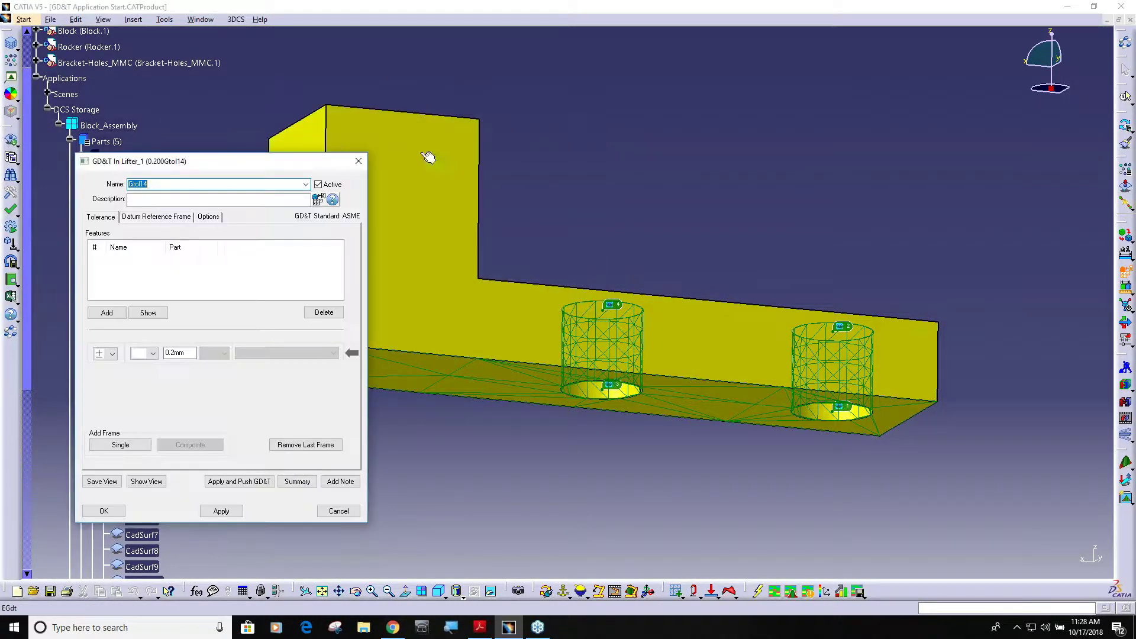
{"action": "left_click", "coordinate": [115, 308]}
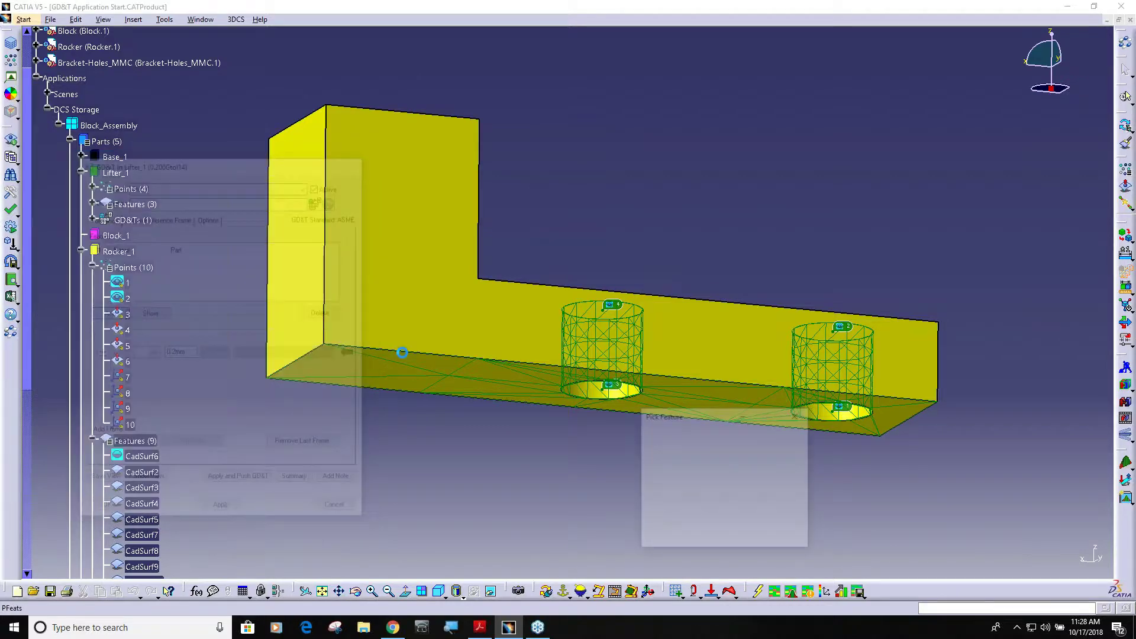
{"action": "middle_click_drag", "start_coordinate": [588, 391], "coordinate": [557, 536]}
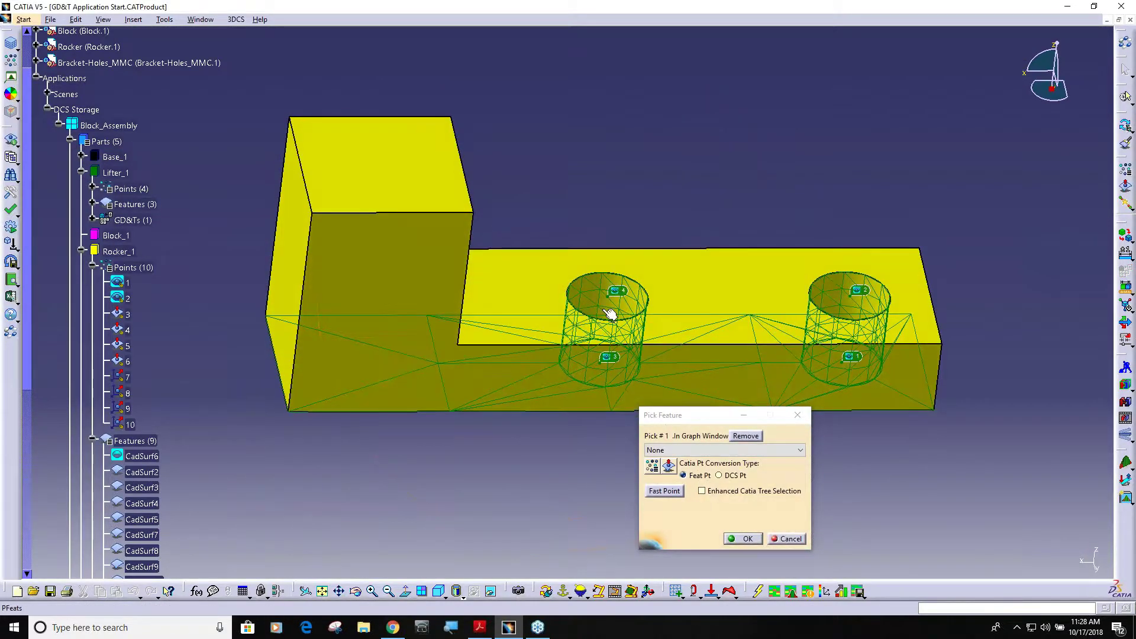
{"action": "left_click", "coordinate": [604, 311]}
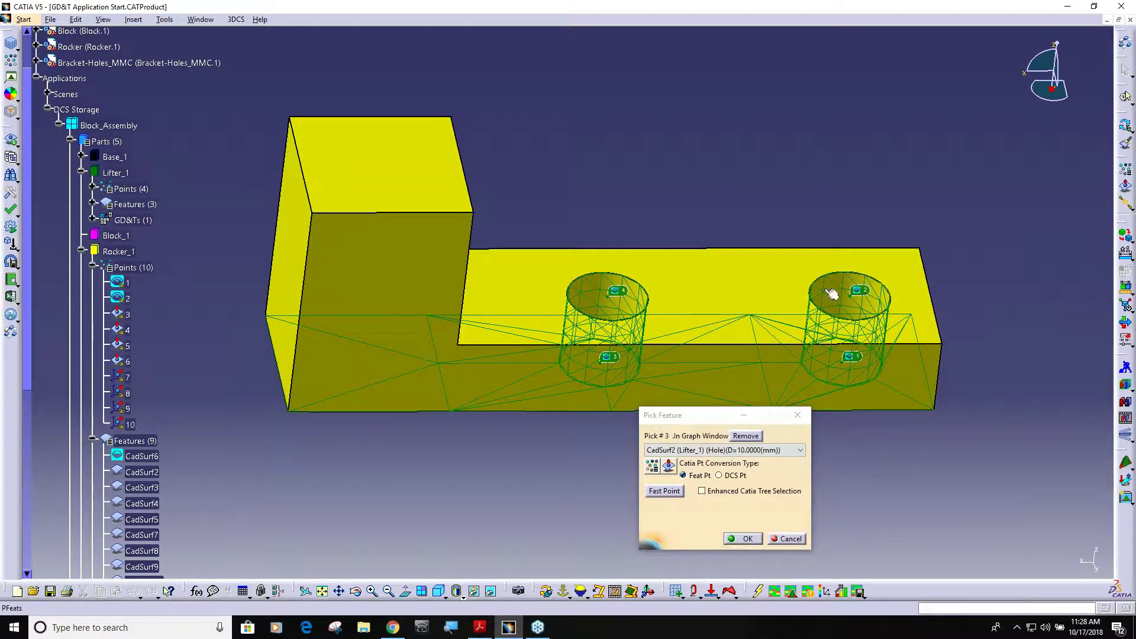
{"action": "left_click", "coordinate": [747, 539]}
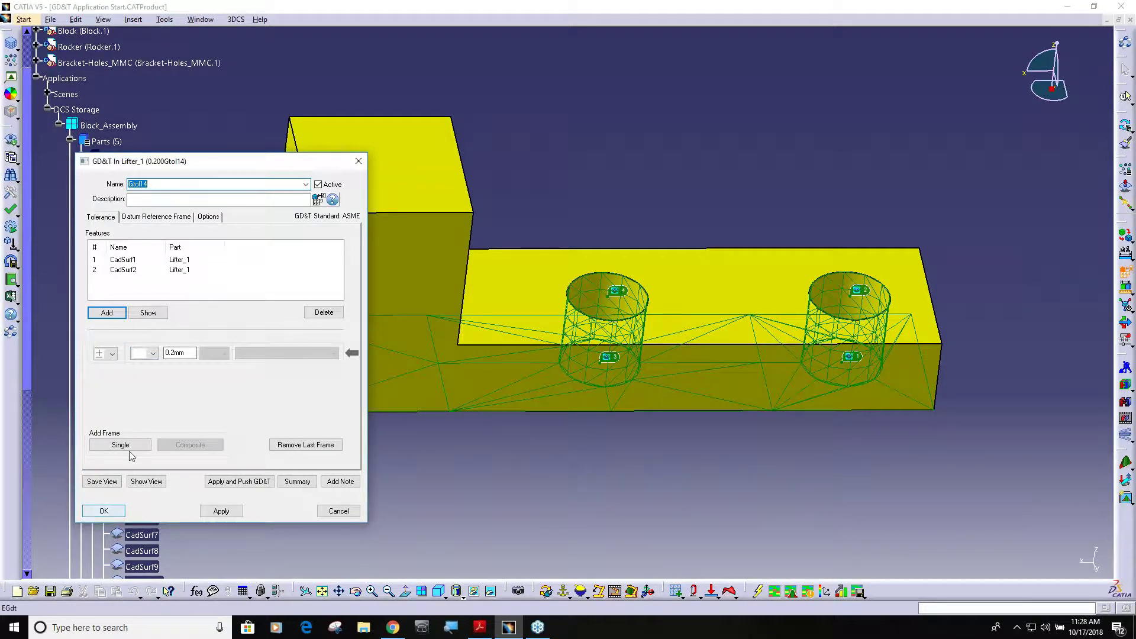
{"action": "left_click", "coordinate": [110, 511]}
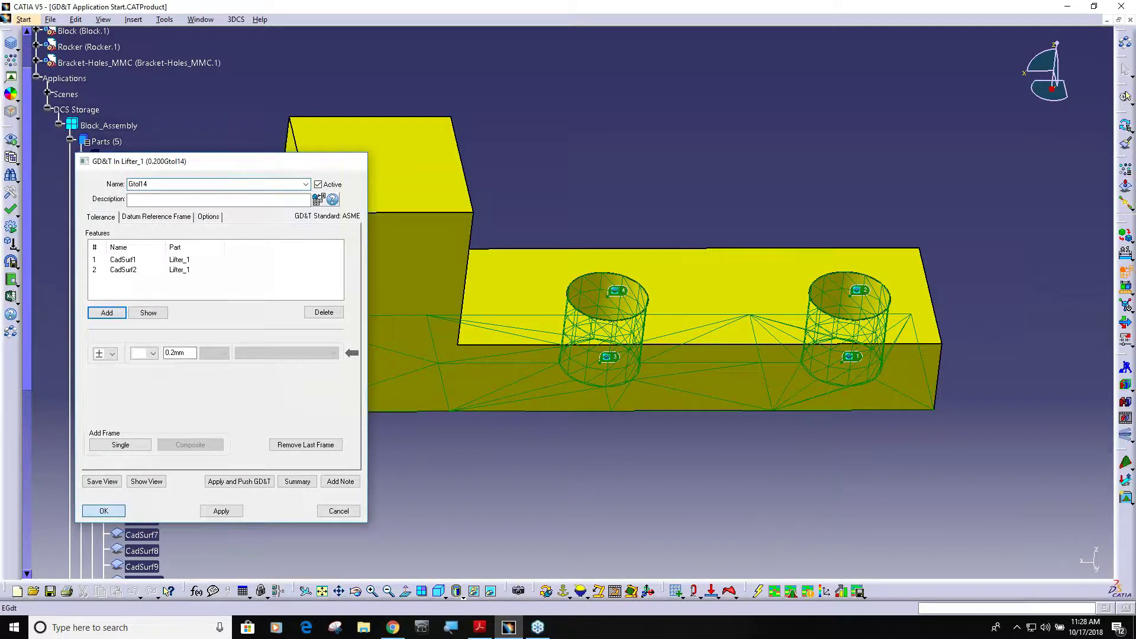
{"action": "left_click", "coordinate": [588, 303]}
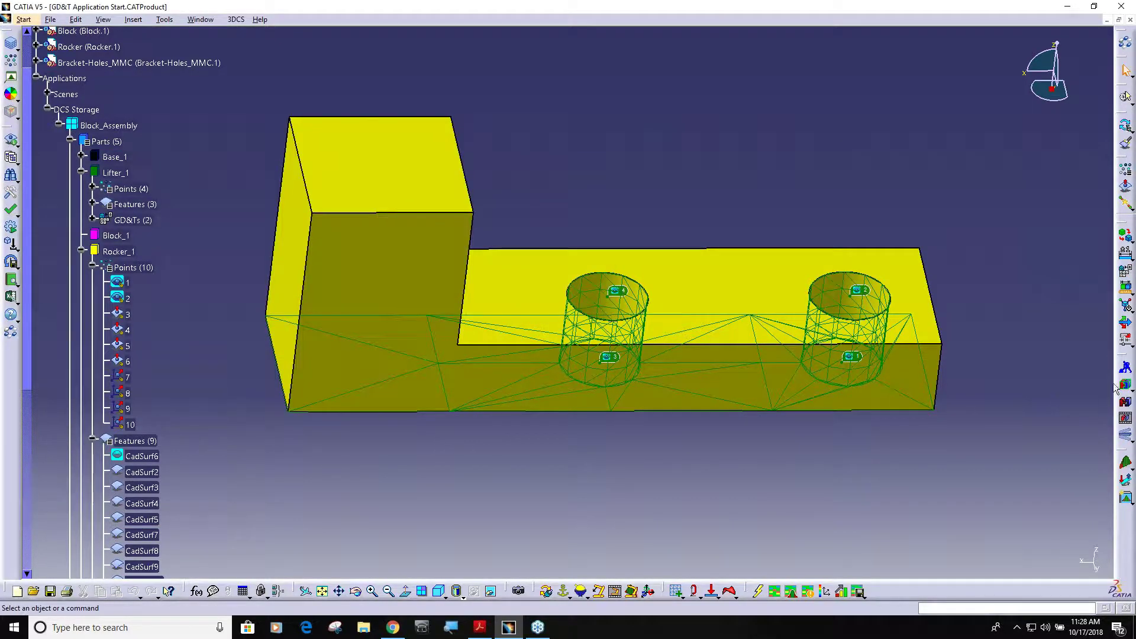
- Run the Deviate animation through 16 builds of Lifter_1's holes, then close it
{"action": "left_click", "coordinate": [1126, 96]}
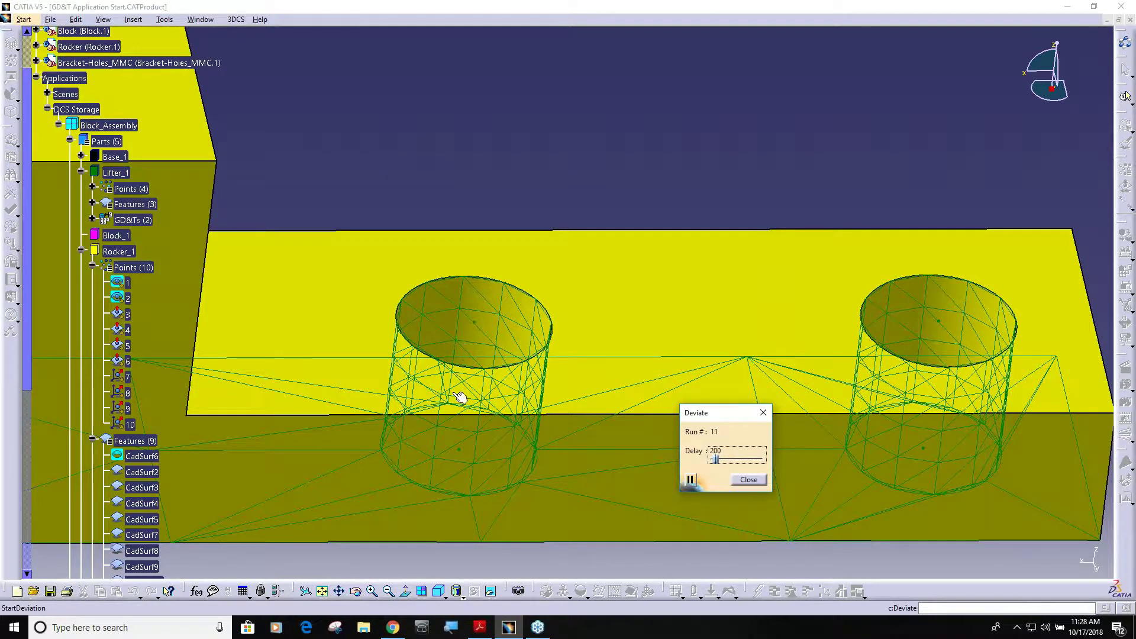
{"action": "left_click", "coordinate": [753, 483]}
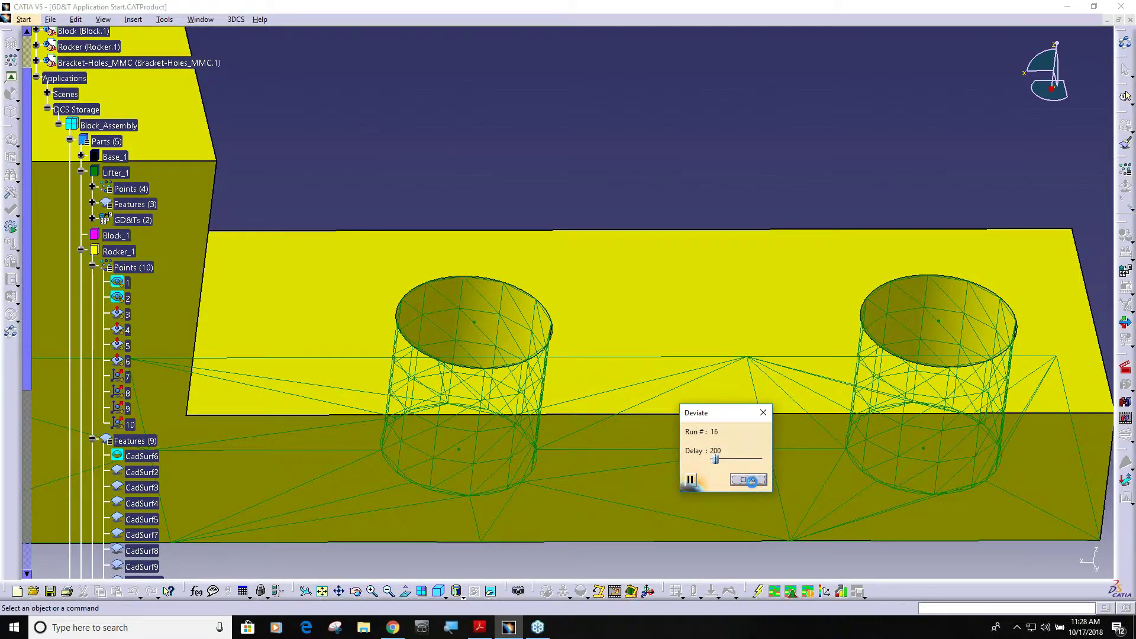
{"action": "middle_click_drag", "start_coordinate": [556, 453], "coordinate": [600, 426]}
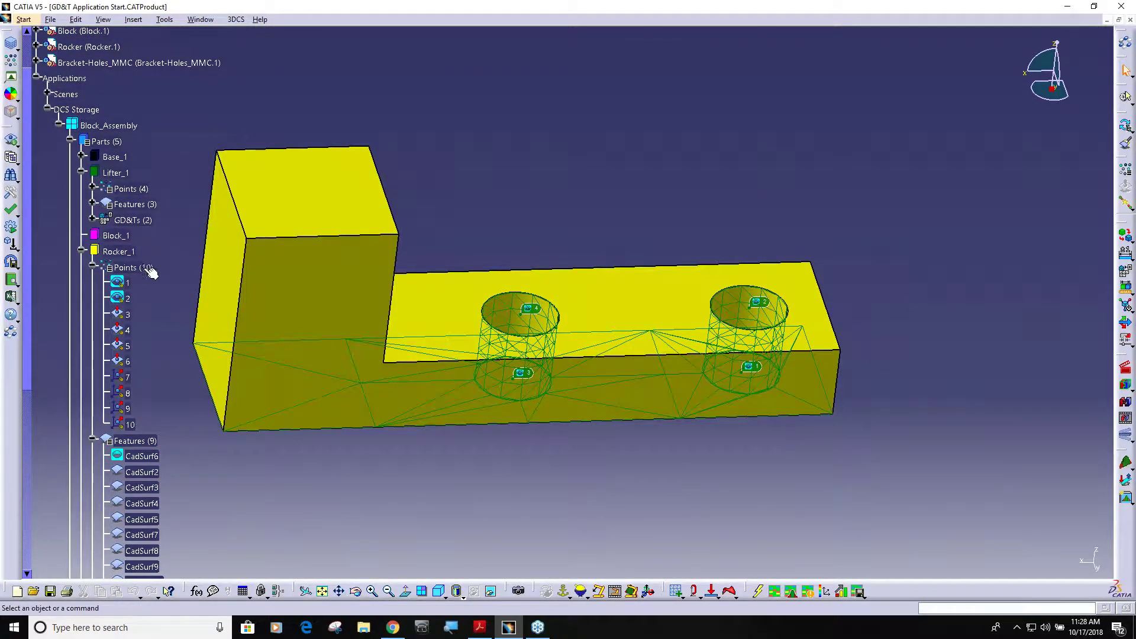
- Start a Position tolerance on Lifter_1 covering both hole features
{"action": "double_click", "coordinate": [133, 220]}
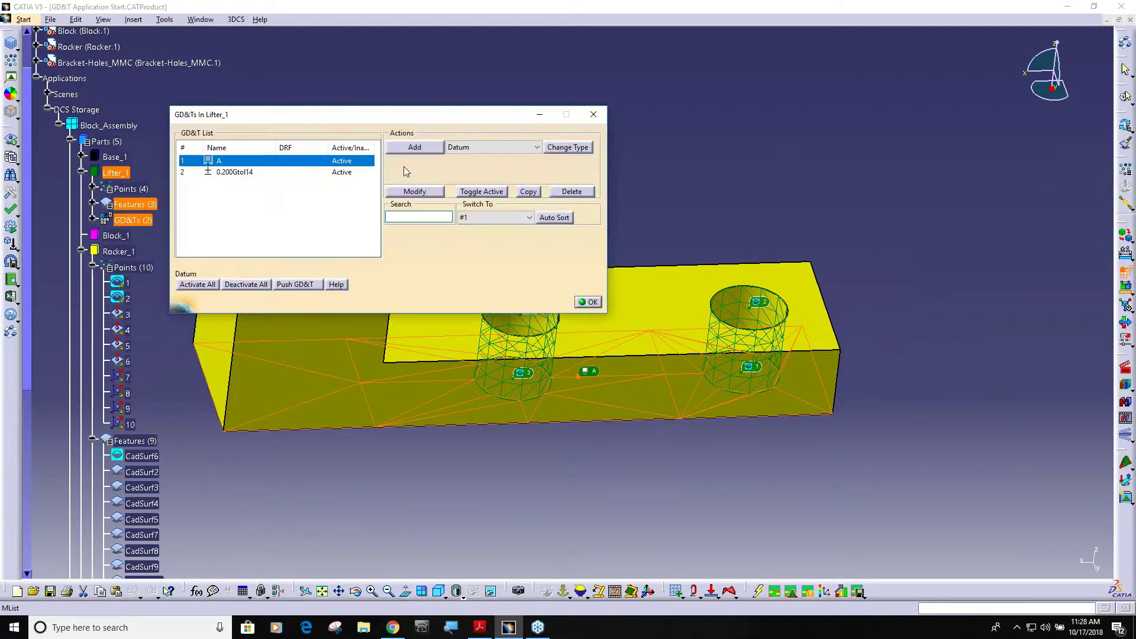
{"action": "left_click", "coordinate": [537, 147]}
{"action": "left_click", "coordinate": [461, 176]}
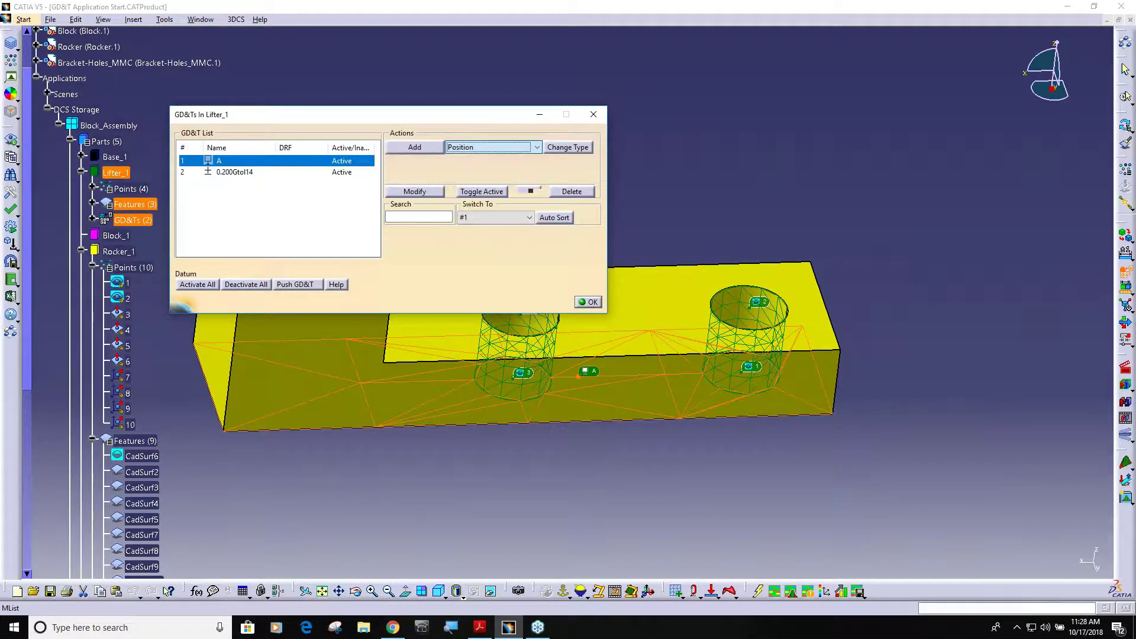
{"action": "left_click", "coordinate": [414, 147]}
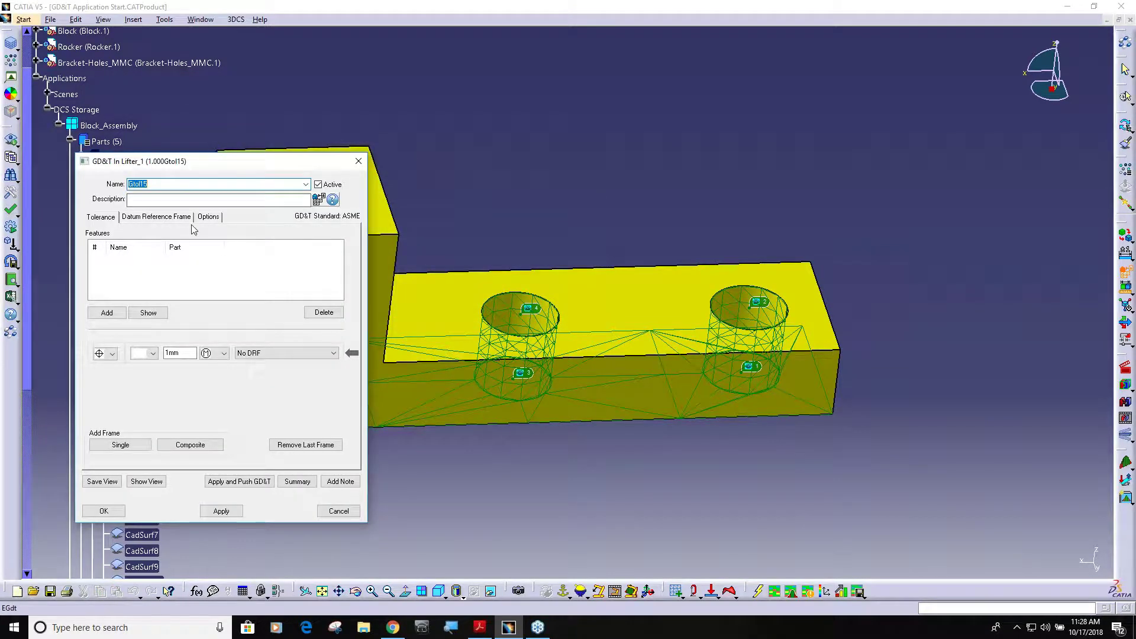
{"action": "left_click", "coordinate": [108, 313]}
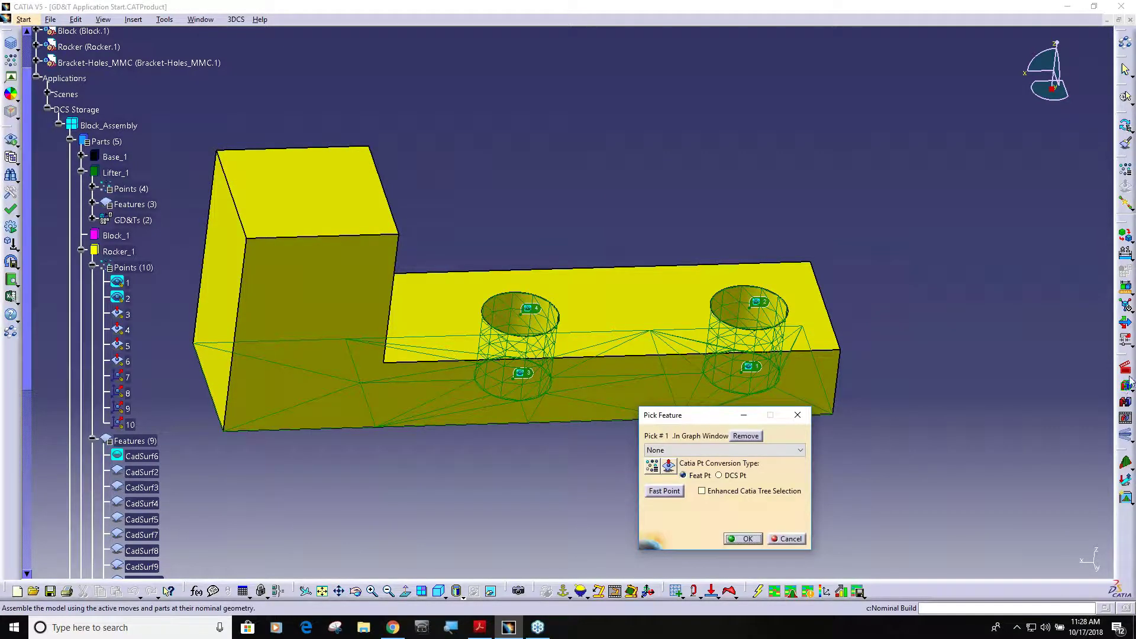
{"action": "left_click", "coordinate": [1126, 369]}
{"action": "left_click", "coordinate": [504, 316]}
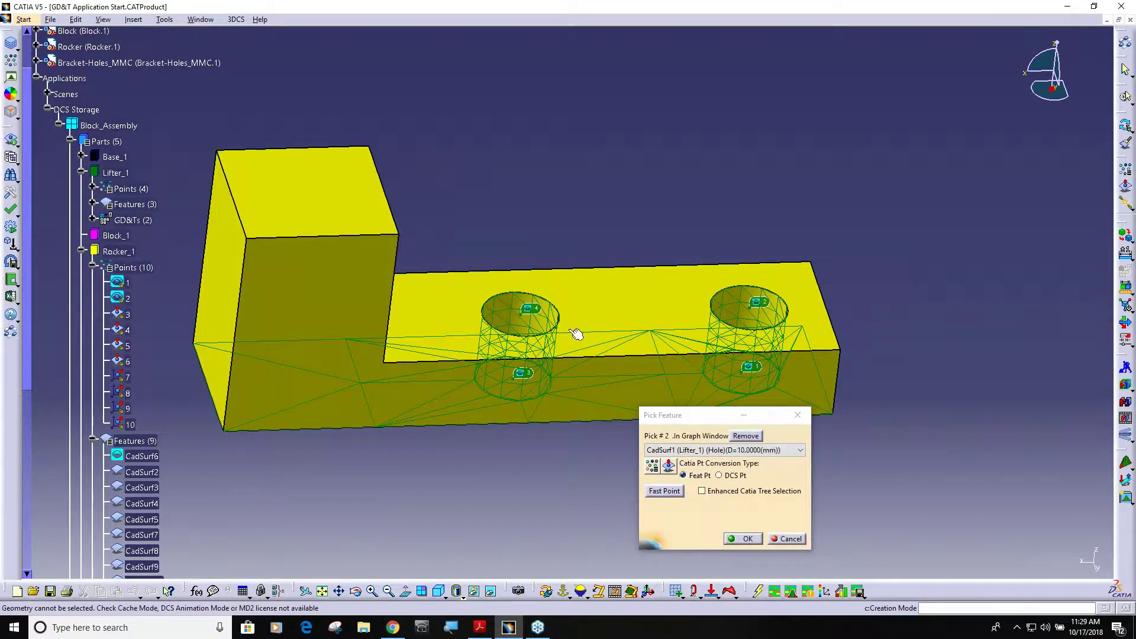
{"action": "left_click", "coordinate": [747, 539]}
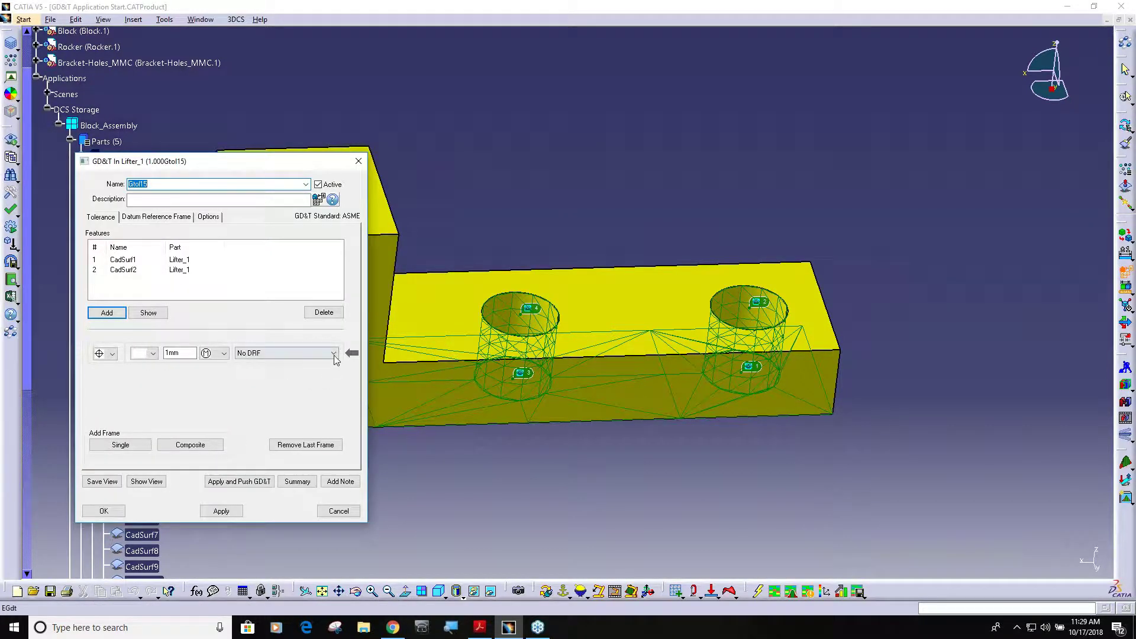
- Set the position tolerance zone to diameter ⌀ with a value of 2
{"action": "left_click", "coordinate": [148, 354]}
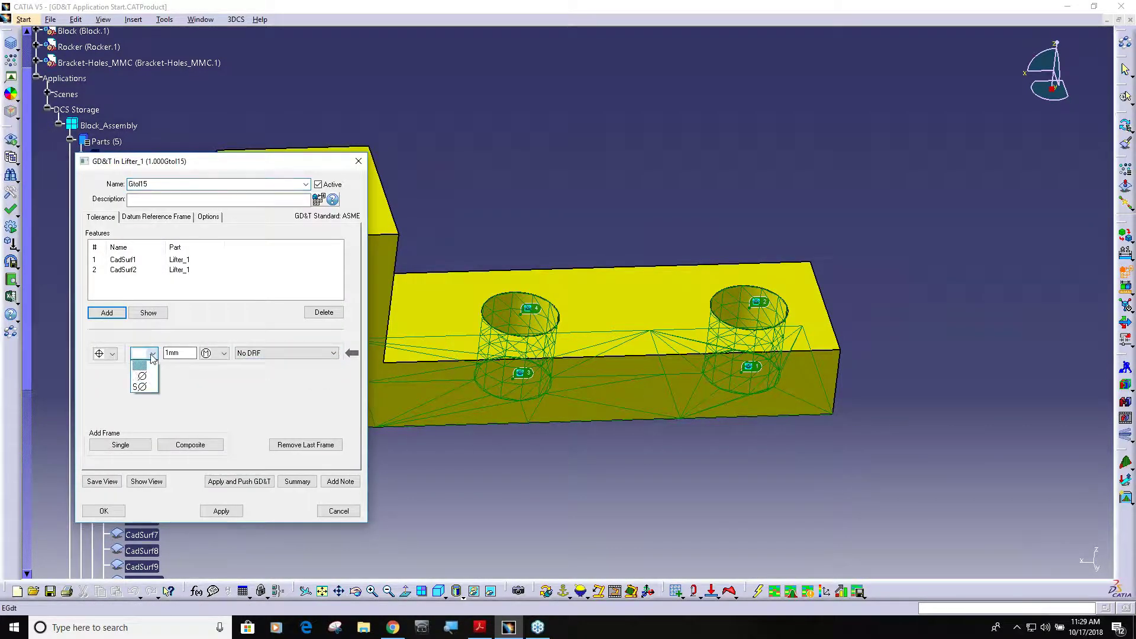
{"action": "left_click", "coordinate": [141, 377]}
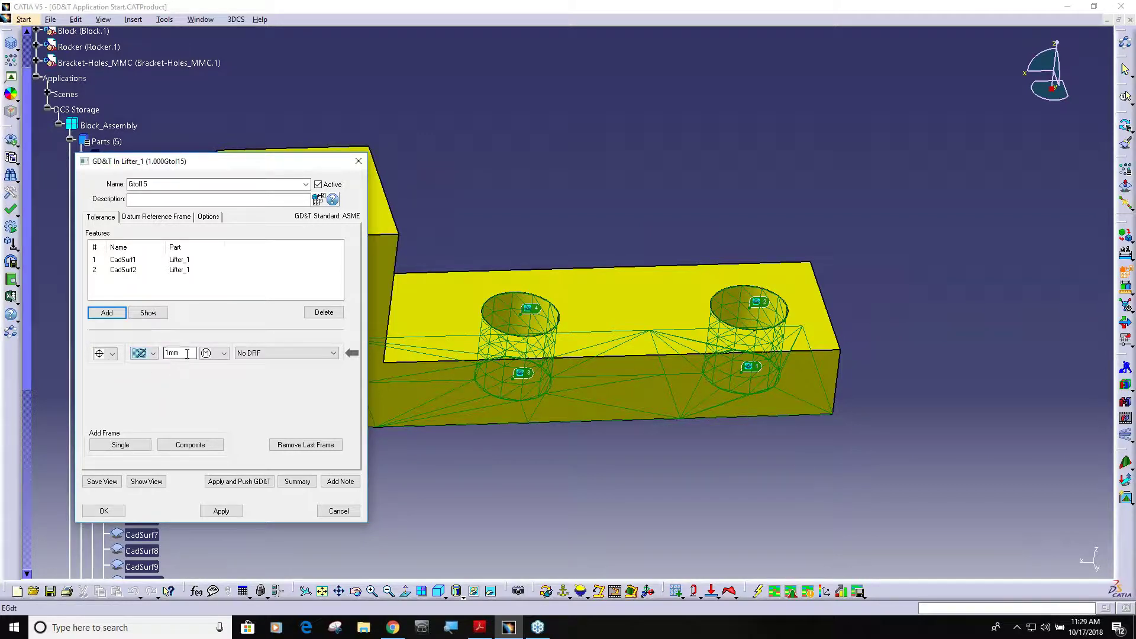
{"action": "key", "text": "Tab"}
{"action": "type", "text": "2"}
- Add datum A to the Datum Reference Frame and apply it
{"action": "left_click", "coordinate": [339, 355]}
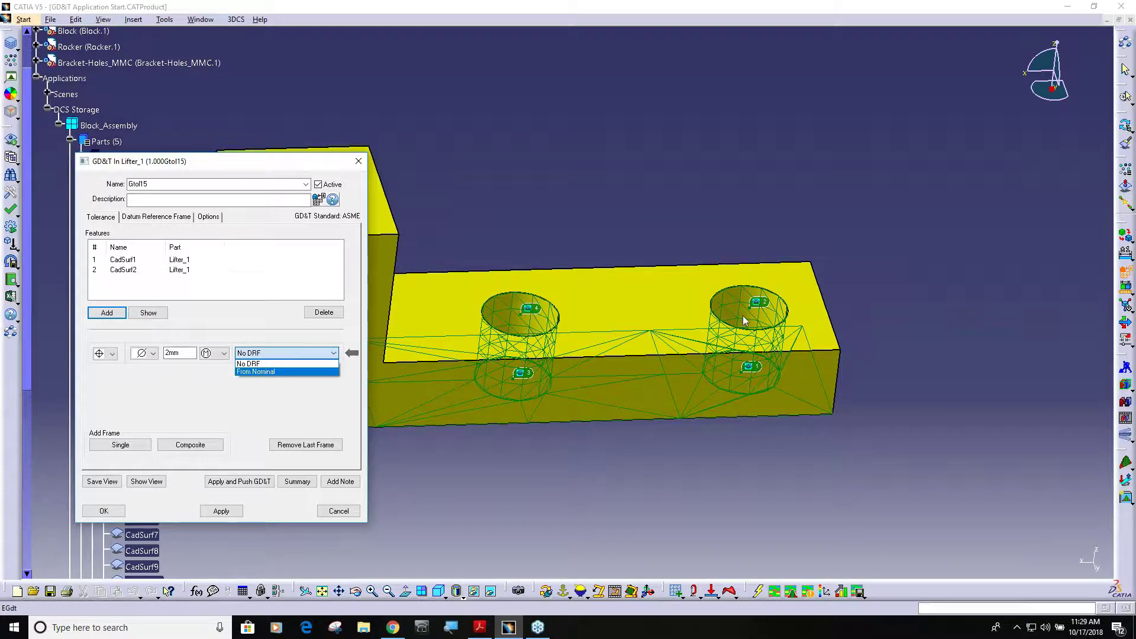
{"action": "left_click", "coordinate": [154, 217]}
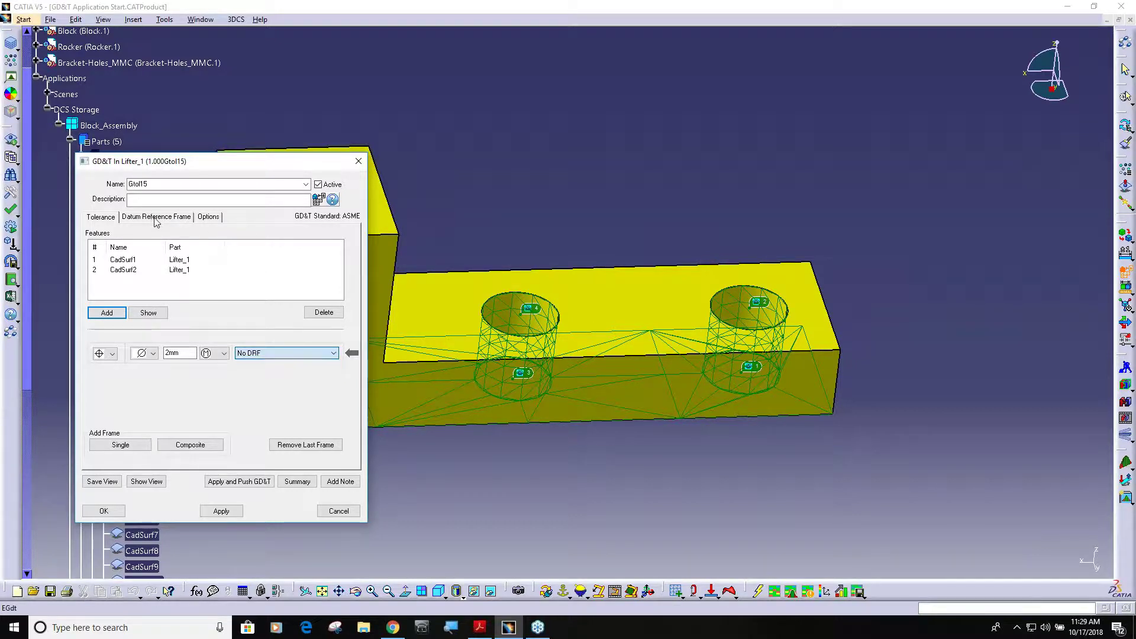
{"action": "left_click", "coordinate": [156, 219]}
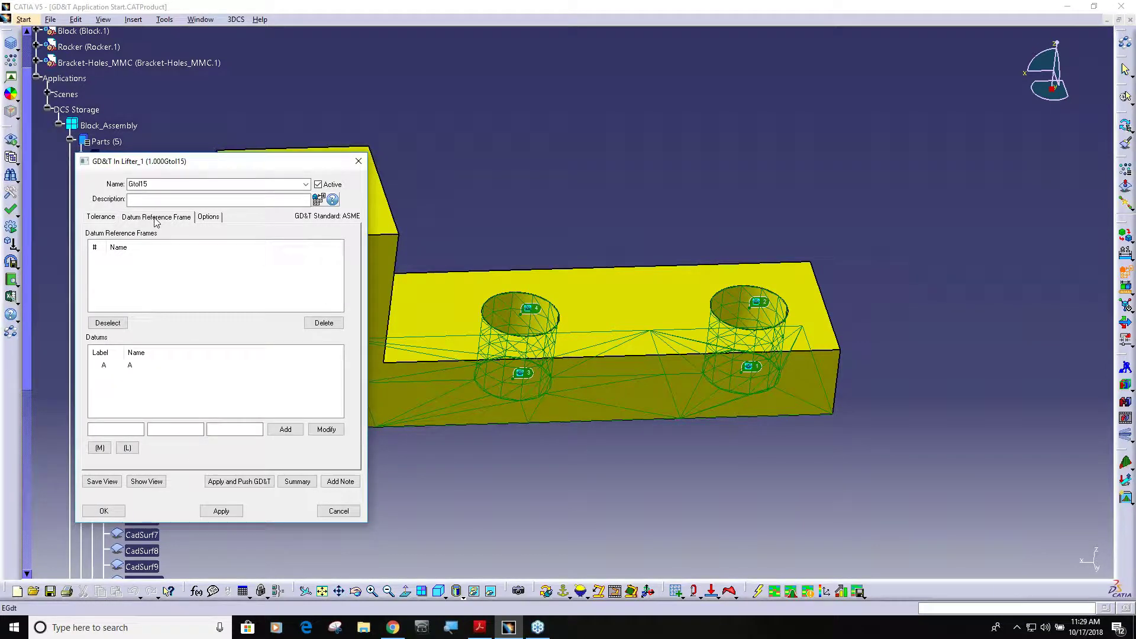
{"action": "left_click", "coordinate": [107, 366]}
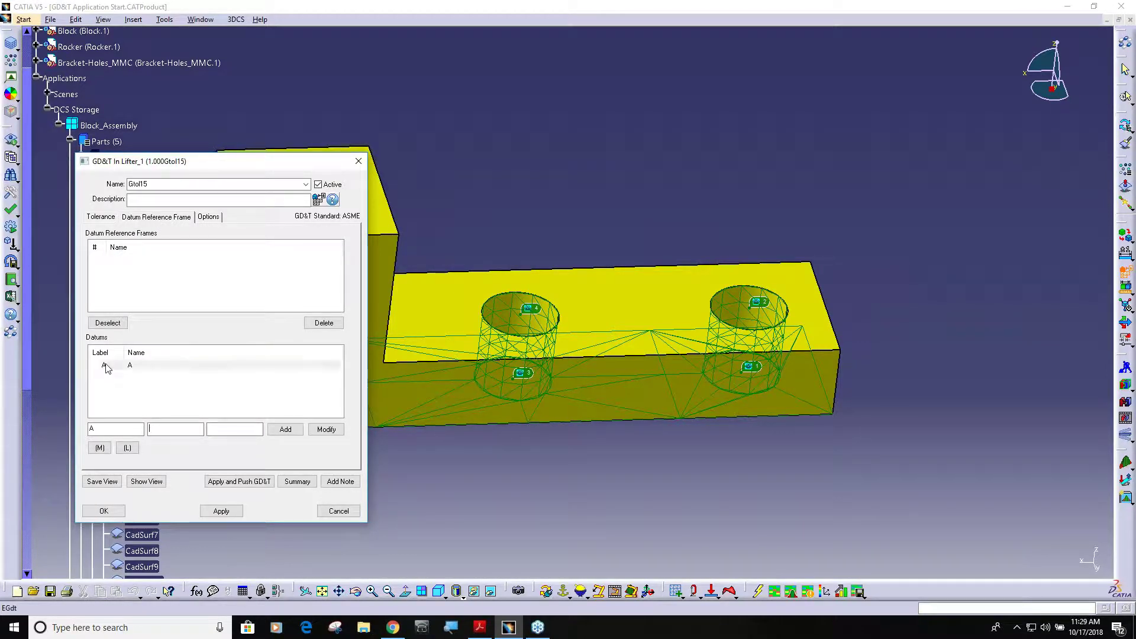
{"action": "left_click", "coordinate": [285, 430]}
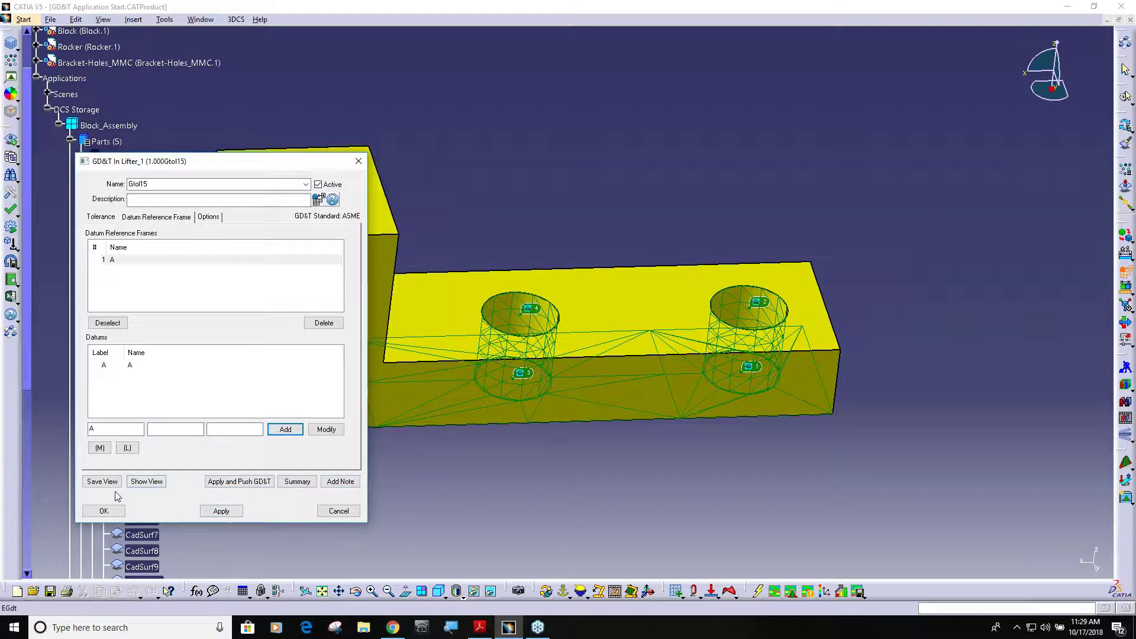
{"action": "left_click", "coordinate": [218, 511]}
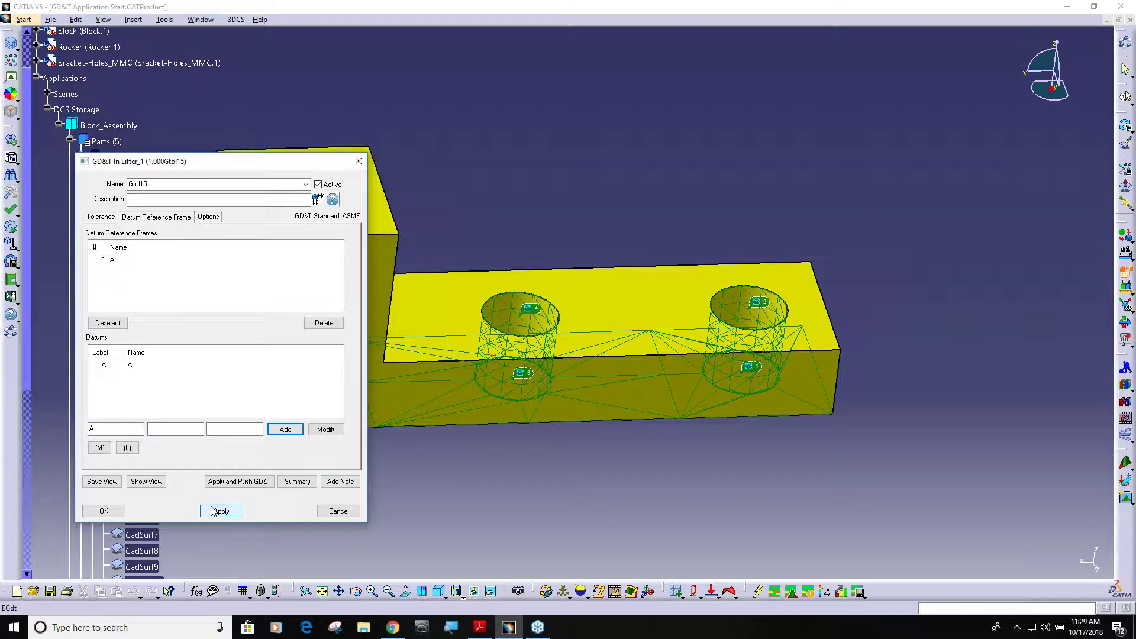
- Reference the position tolerance to datum A, save it and close the list
{"action": "left_click", "coordinate": [100, 217]}
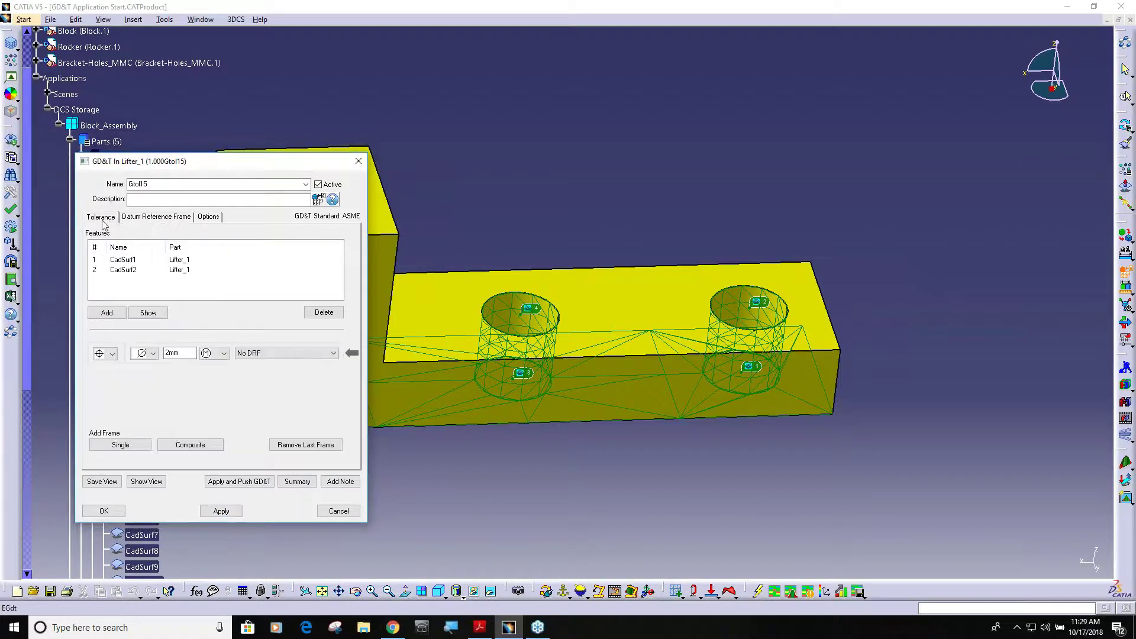
{"action": "left_click", "coordinate": [333, 353]}
{"action": "left_click", "coordinate": [299, 372]}
{"action": "left_click", "coordinate": [104, 511]}
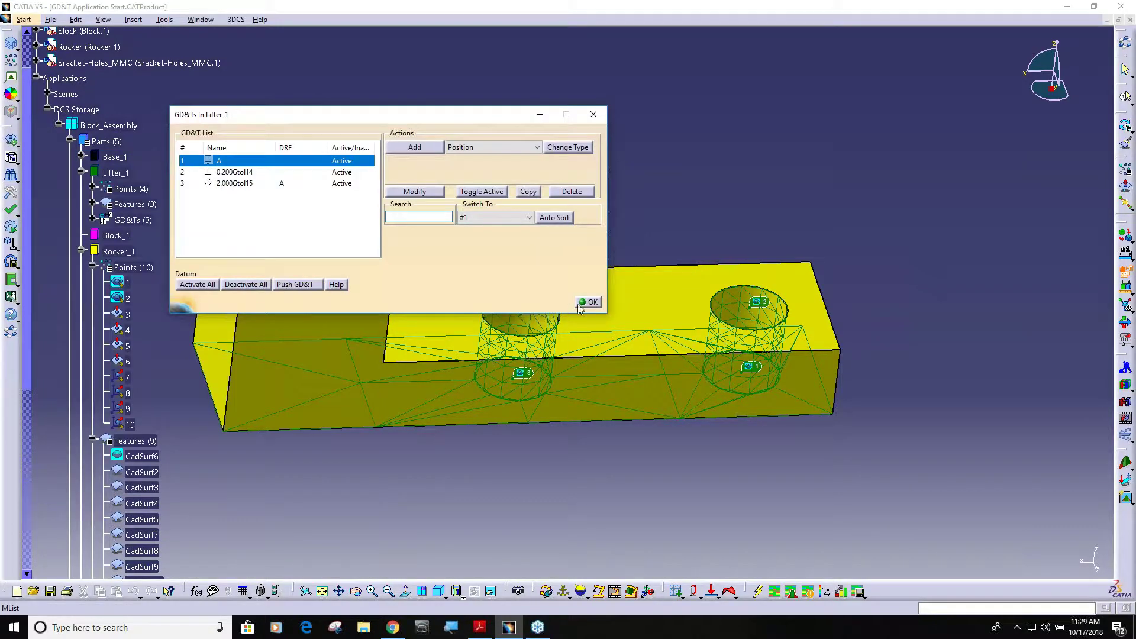
{"action": "left_click", "coordinate": [589, 302]}
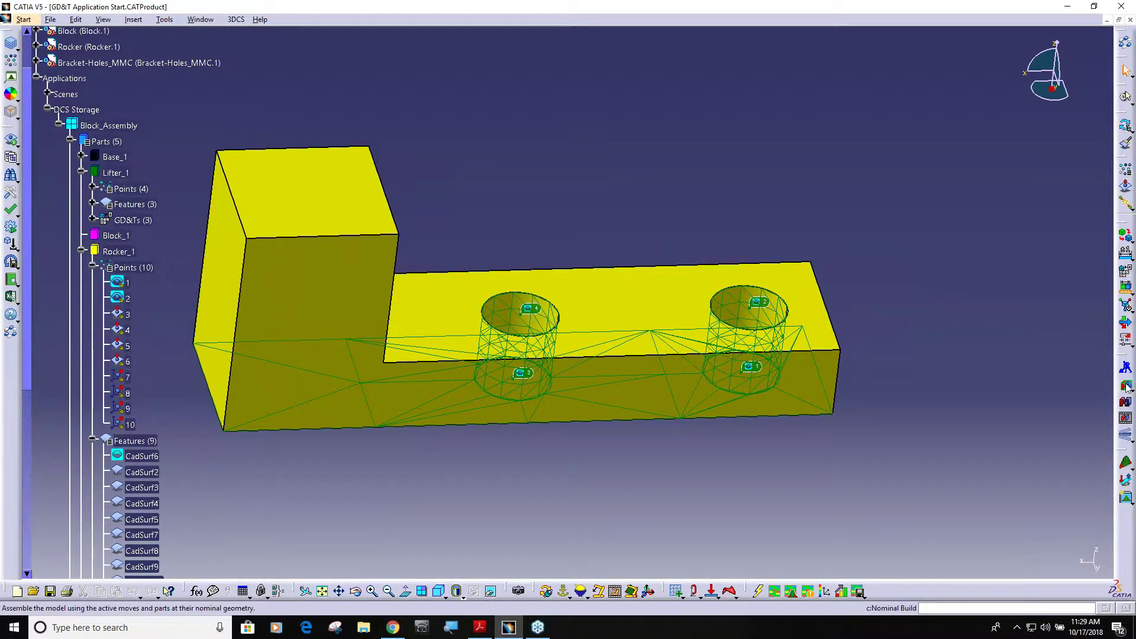
{"action": "left_click", "coordinate": [1126, 96]}
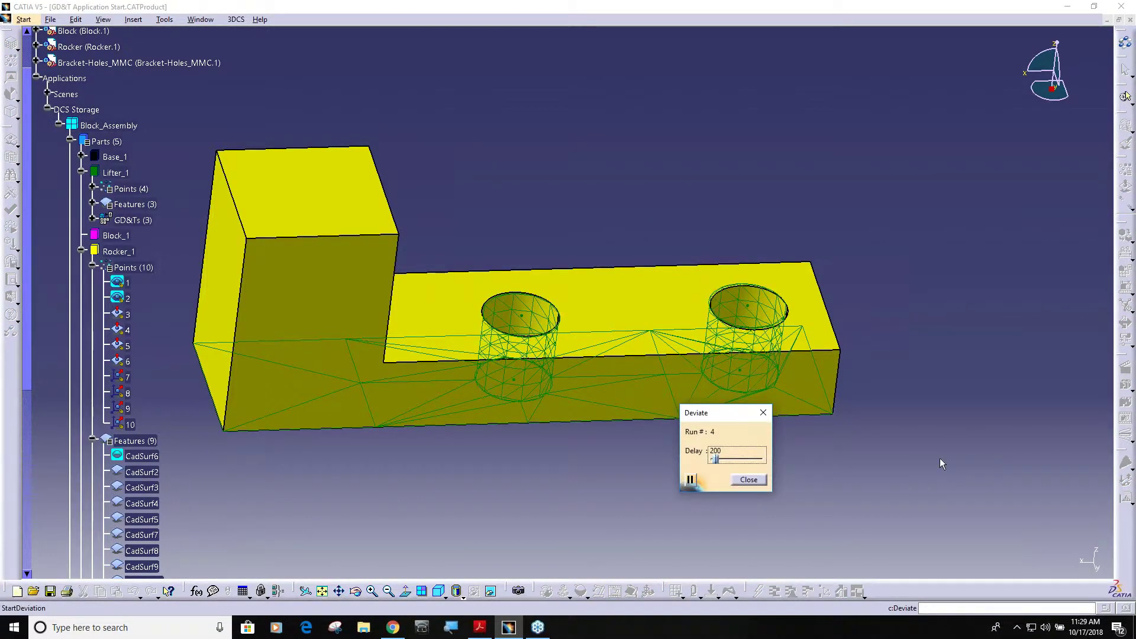
{"action": "left_click", "coordinate": [749, 480]}
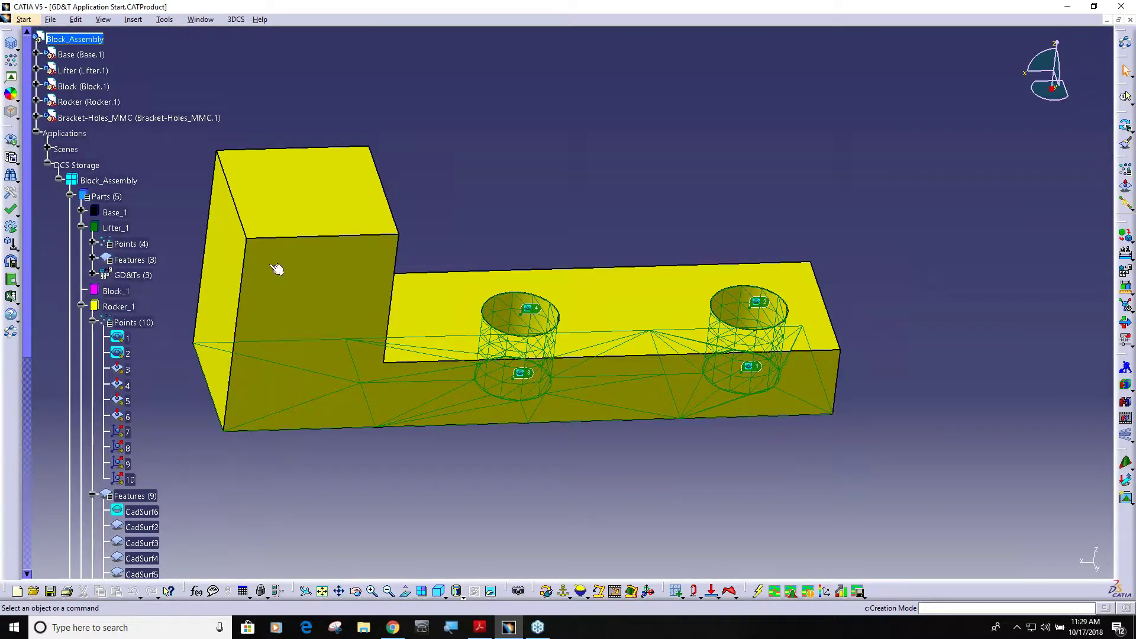
- Create datum B on Lifter_1's hole features CadSurf1 and CadSurf2, then close the list
{"action": "double_click", "coordinate": [128, 275]}
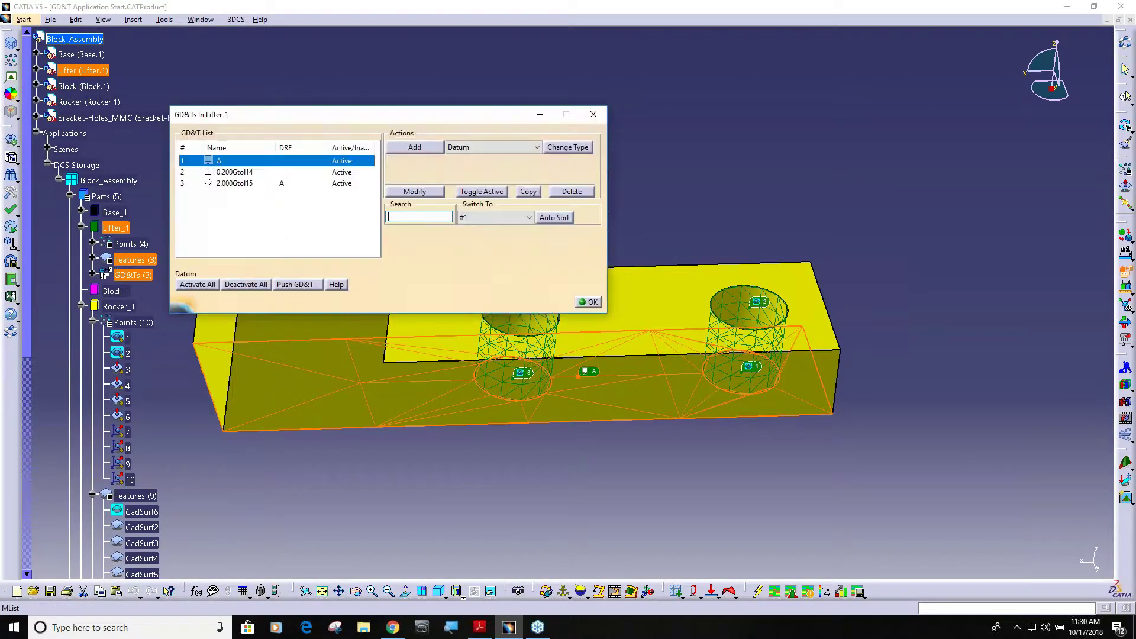
{"action": "left_click", "coordinate": [424, 148]}
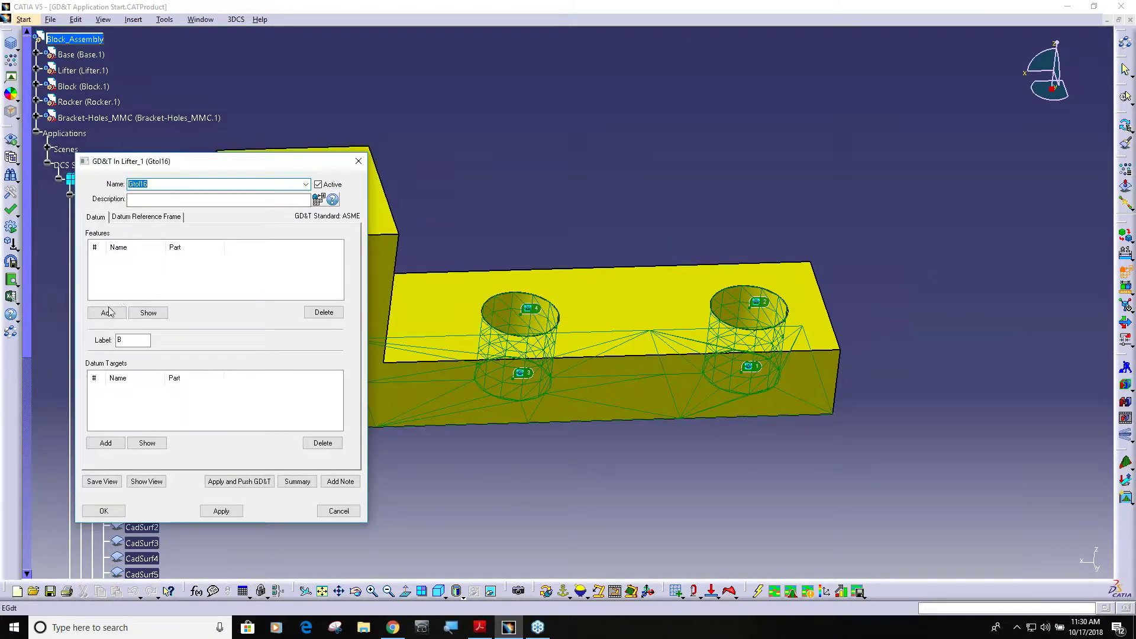
{"action": "left_click", "coordinate": [107, 311]}
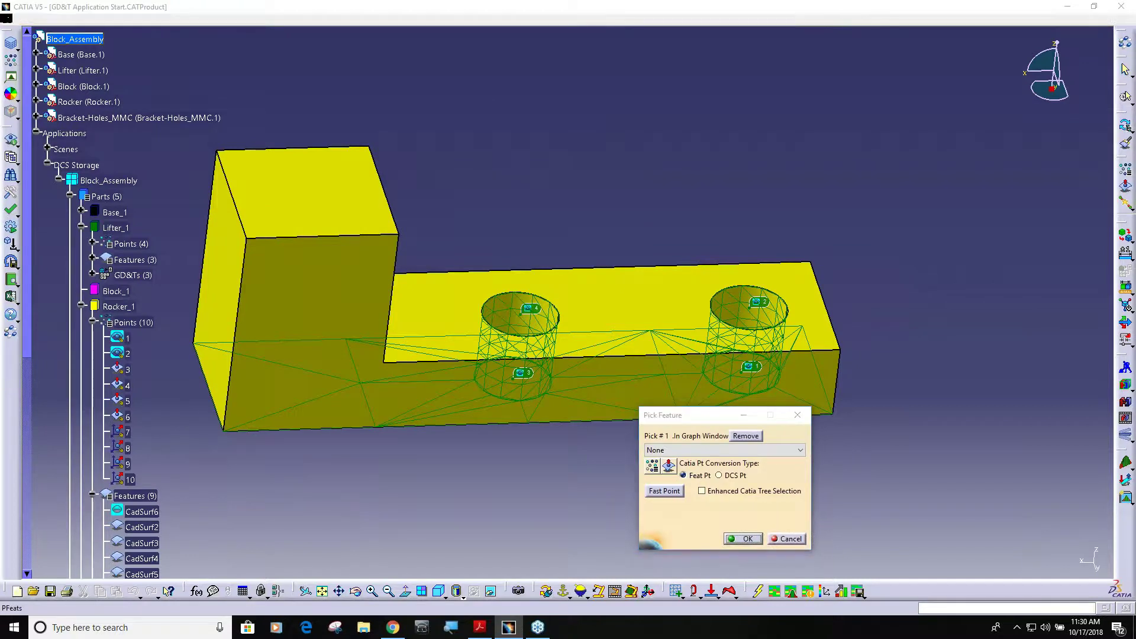
{"action": "left_click", "coordinate": [734, 311]}
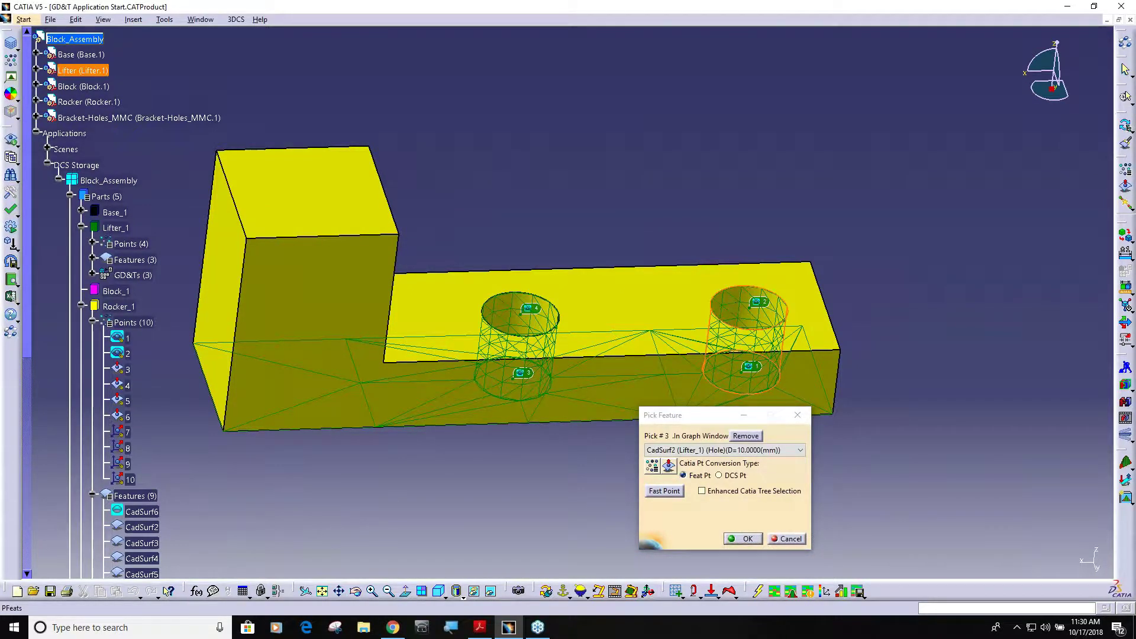
{"action": "left_click", "coordinate": [743, 539]}
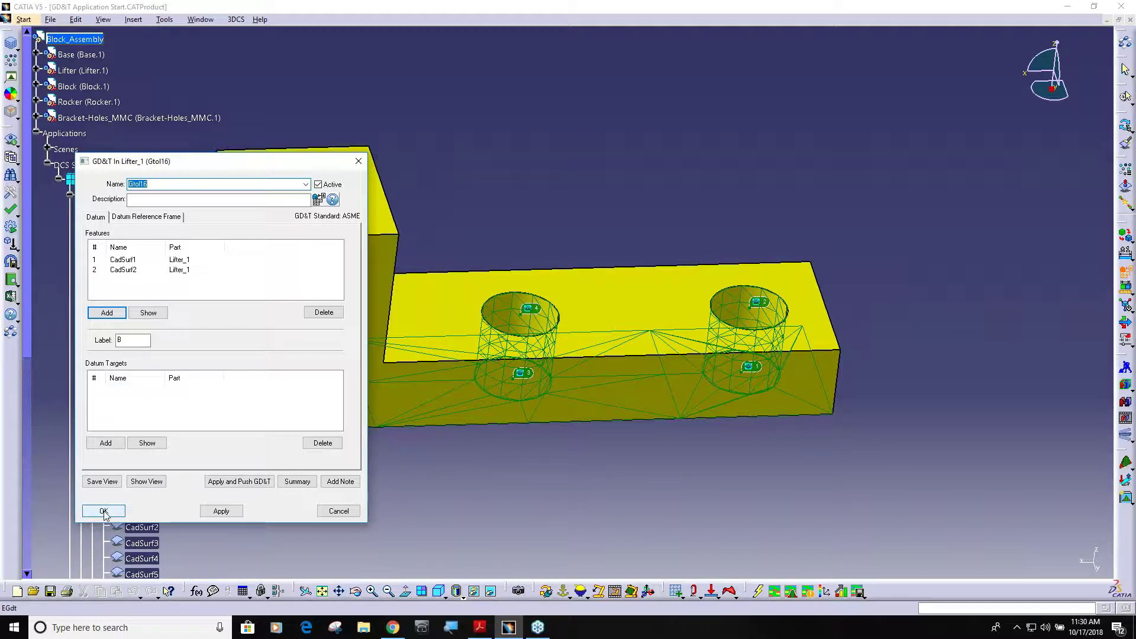
{"action": "type", "text": "B"}
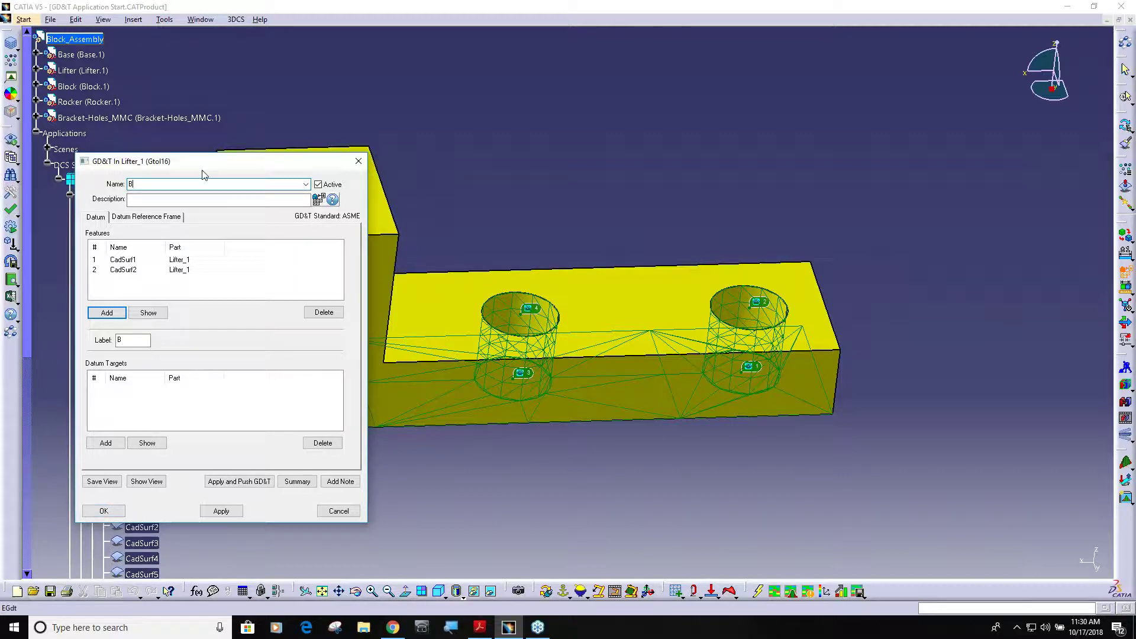
{"action": "left_click", "coordinate": [103, 511]}
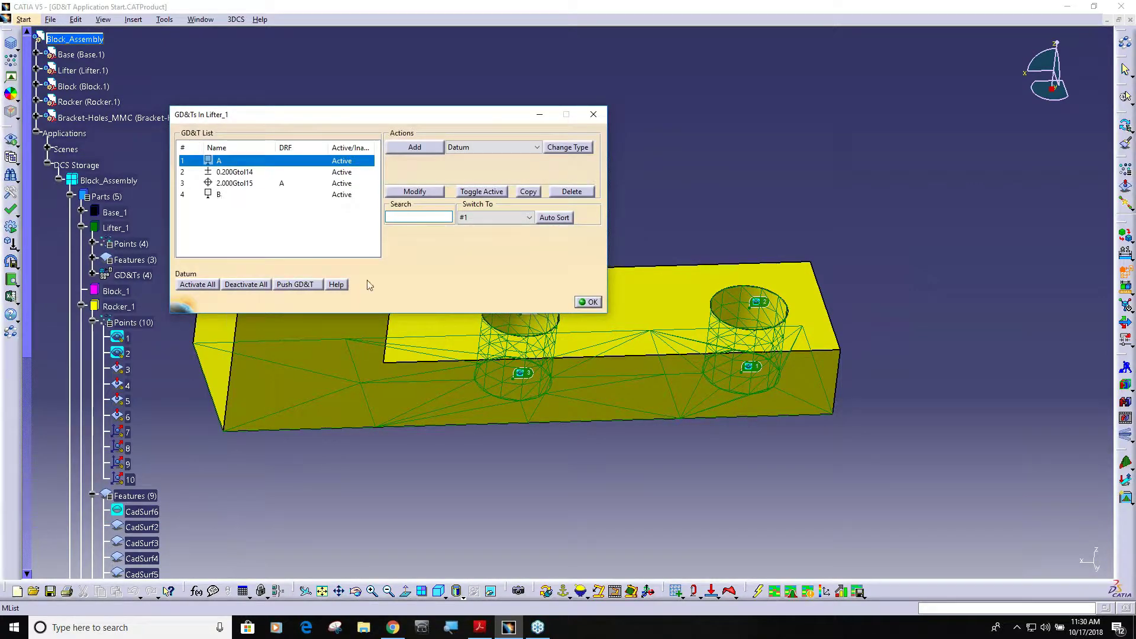
{"action": "left_click", "coordinate": [589, 303]}
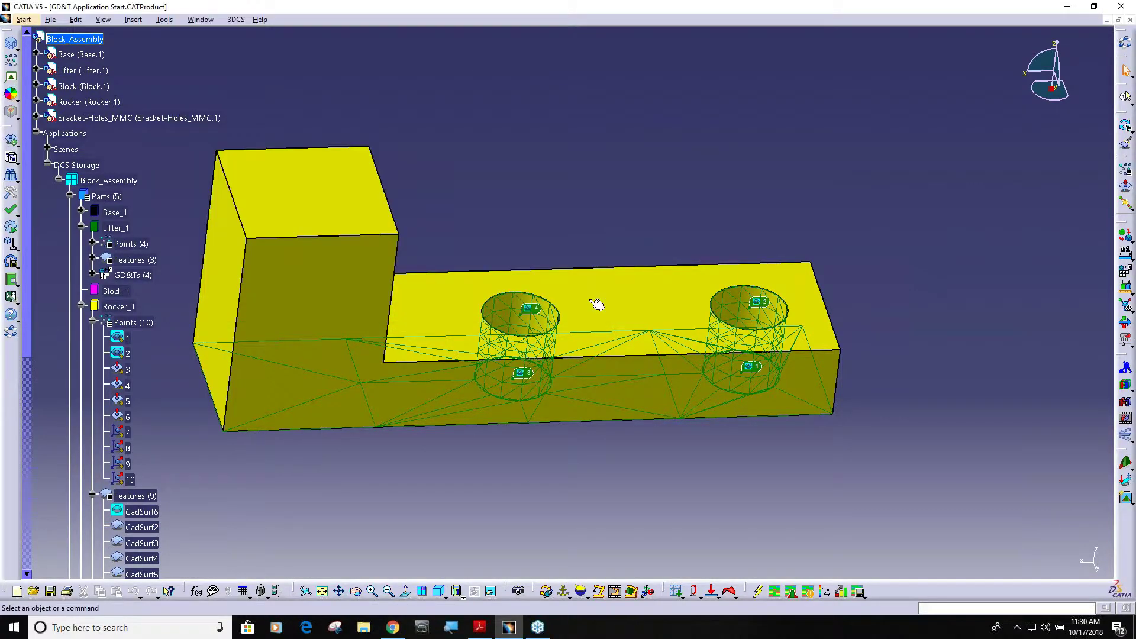
- Zoom and rotate the view to inspect the top face of the yellow lifter part
{"action": "middle_click_drag", "start_coordinate": [588, 302], "coordinate": [603, 459]}
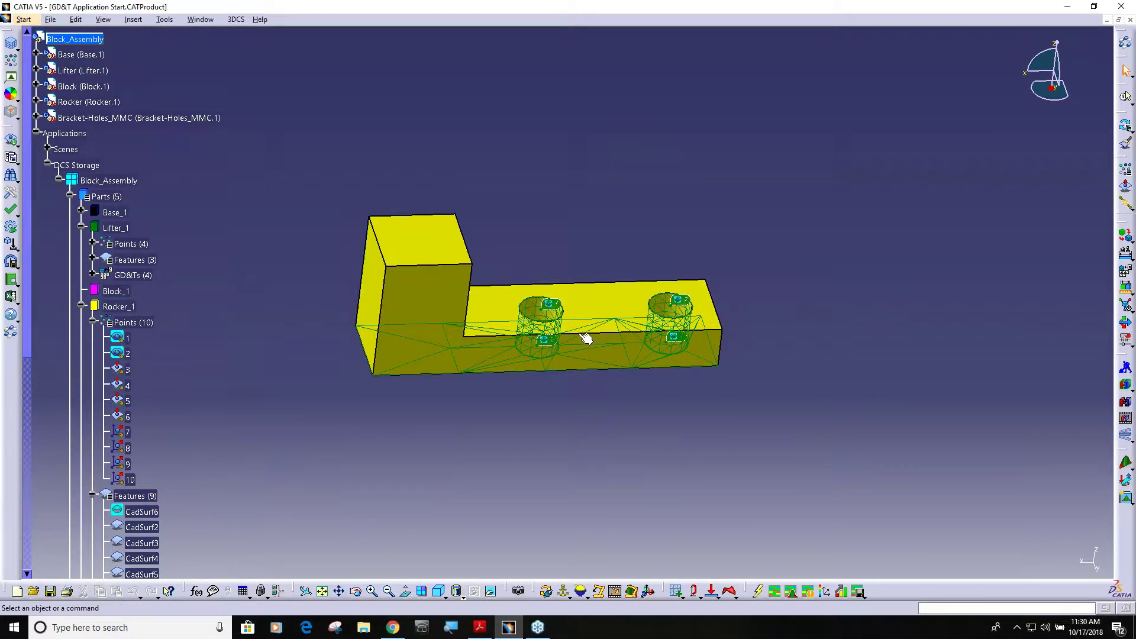
{"action": "middle_click_drag", "start_coordinate": [586, 338], "coordinate": [604, 435]}
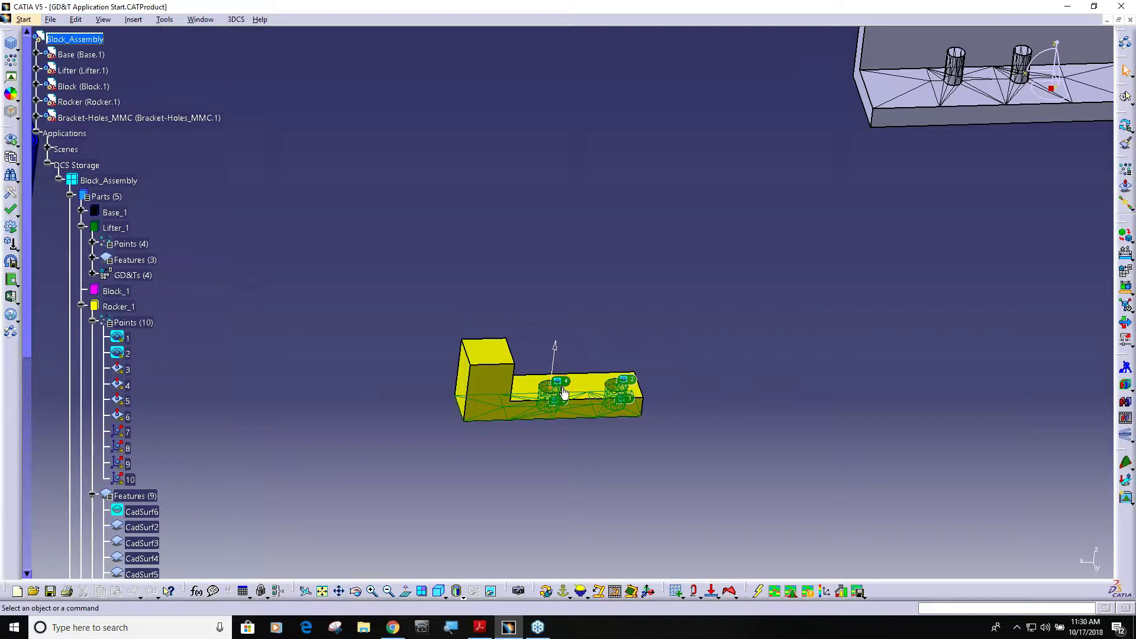
{"action": "middle_click_drag", "start_coordinate": [604, 438], "coordinate": [640, 395]}
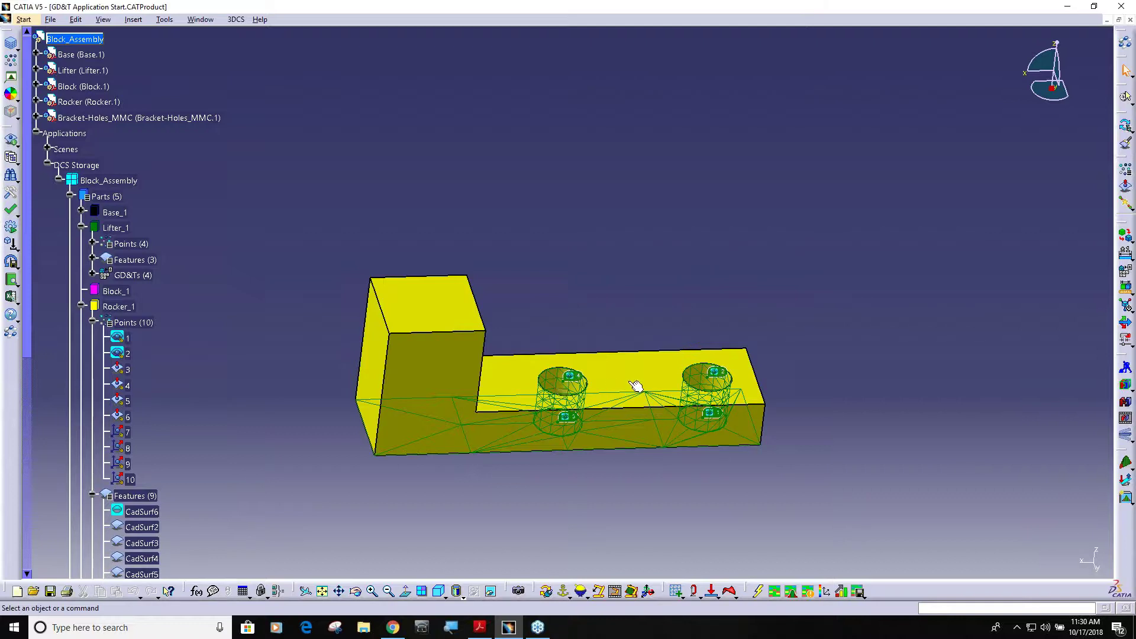
{"action": "middle_click_drag", "start_coordinate": [624, 308], "coordinate": [667, 442]}
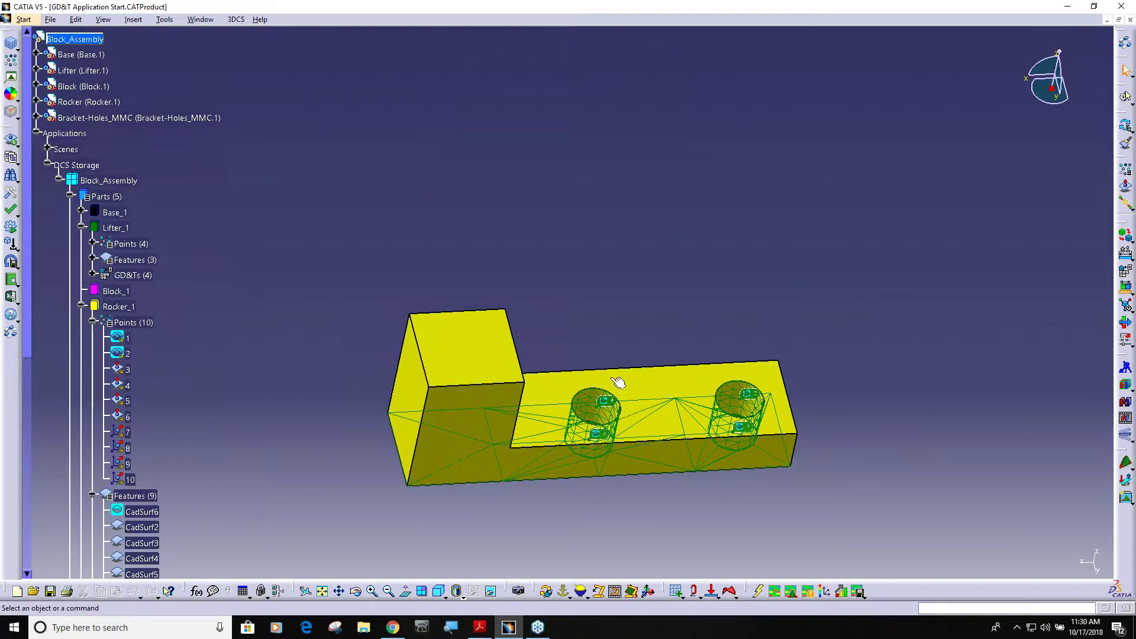
{"action": "middle_click_drag", "start_coordinate": [610, 392], "coordinate": [590, 456]}
{"action": "middle_click_drag", "start_coordinate": [647, 398], "coordinate": [636, 410]}
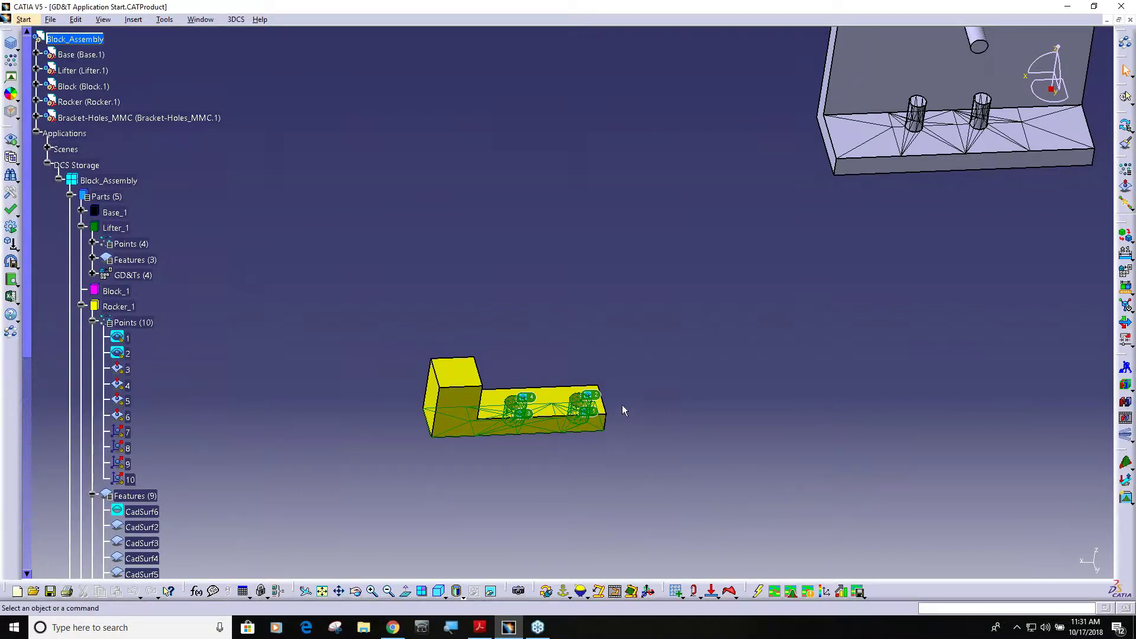
{"action": "middle_click_drag", "start_coordinate": [633, 449], "coordinate": [953, 432]}
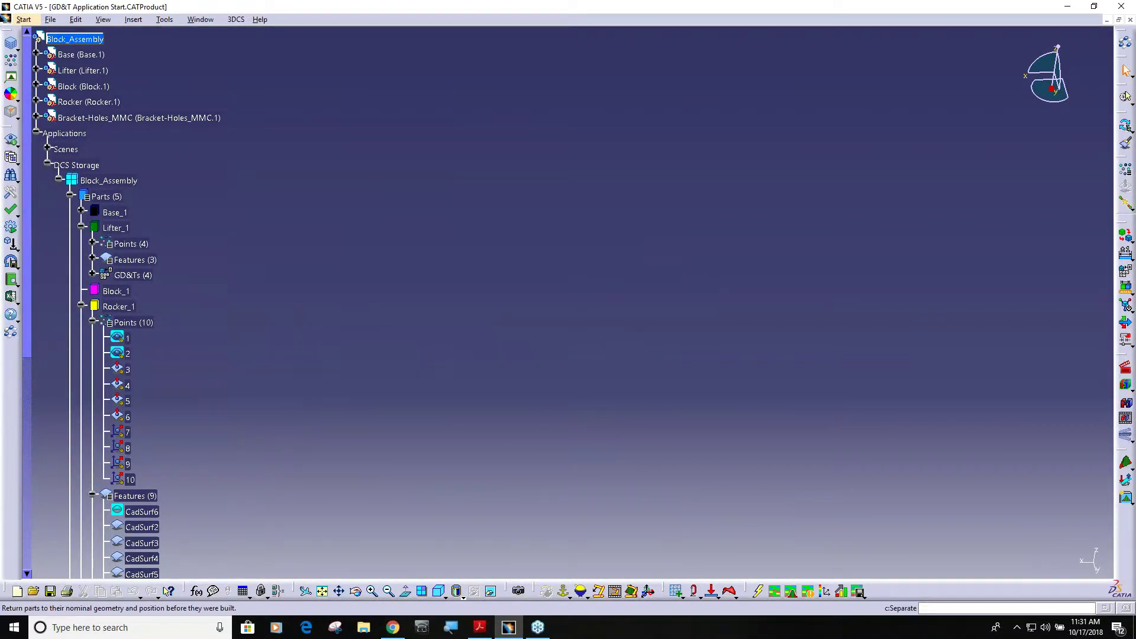
- Play Deviate builds up to run 27, close it, then zoom out to the bracket
{"action": "left_click", "coordinate": [1126, 436]}
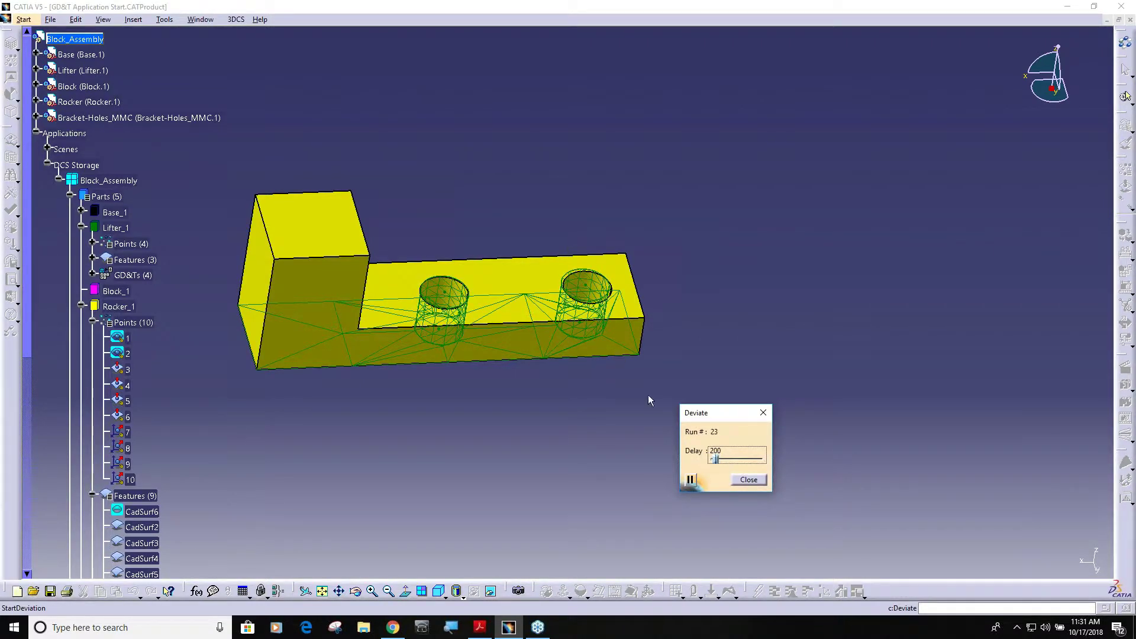
{"action": "left_click", "coordinate": [749, 484]}
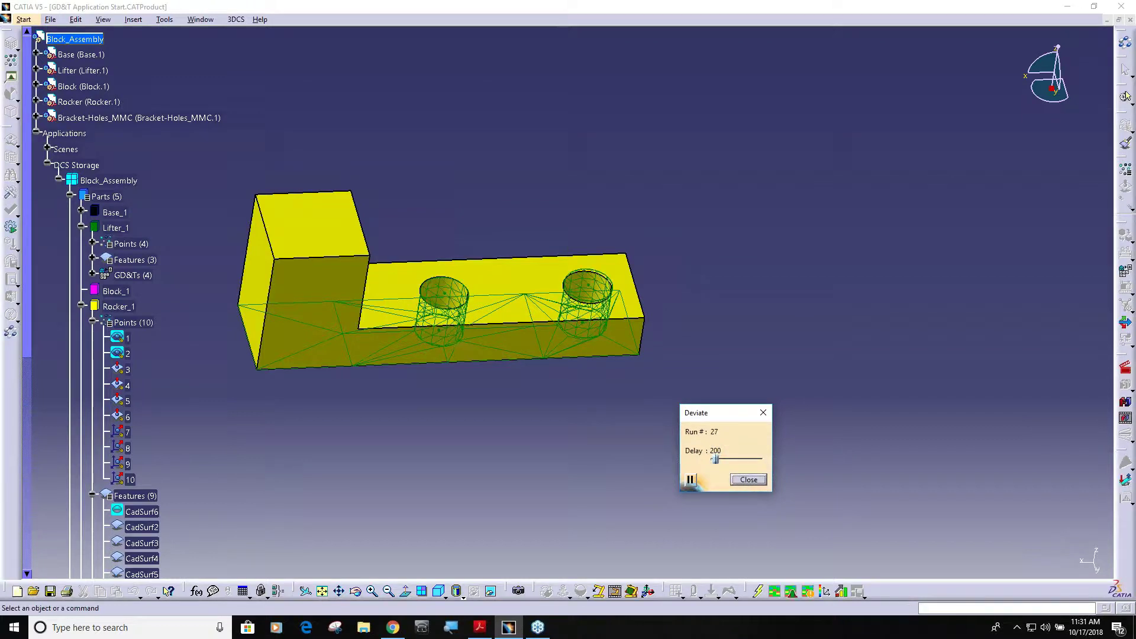
{"action": "middle_click_drag", "start_coordinate": [651, 355], "coordinate": [651, 450]}
{"action": "middle_click_drag", "start_coordinate": [781, 345], "coordinate": [704, 456]}
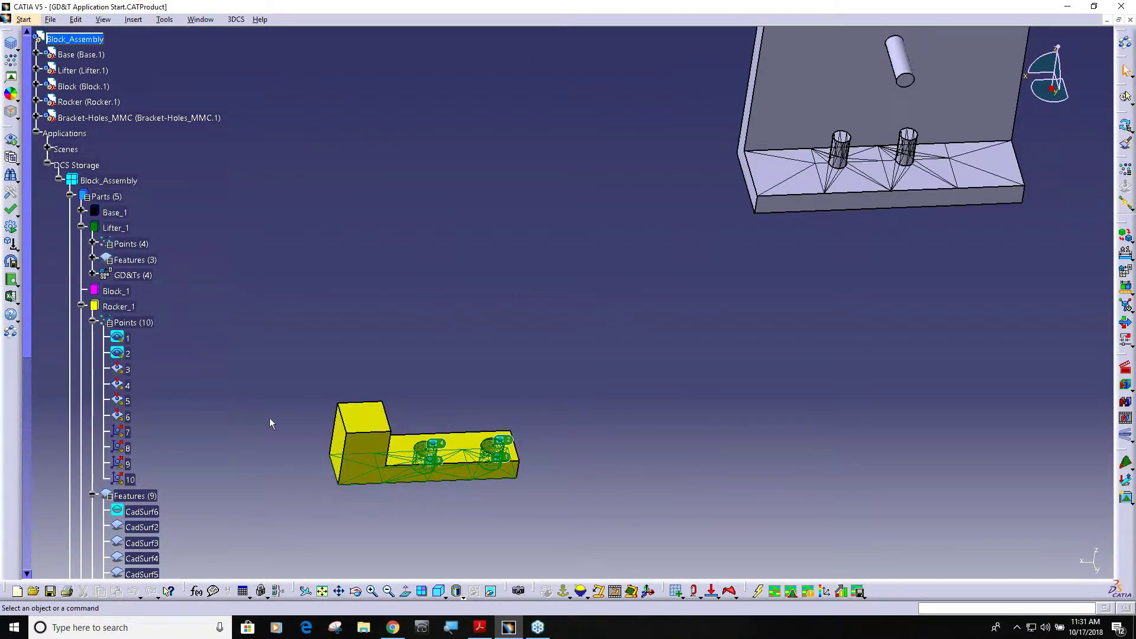
{"action": "scroll", "coordinate": [254, 420], "scroll_direction": "down", "scroll_amount": 10}
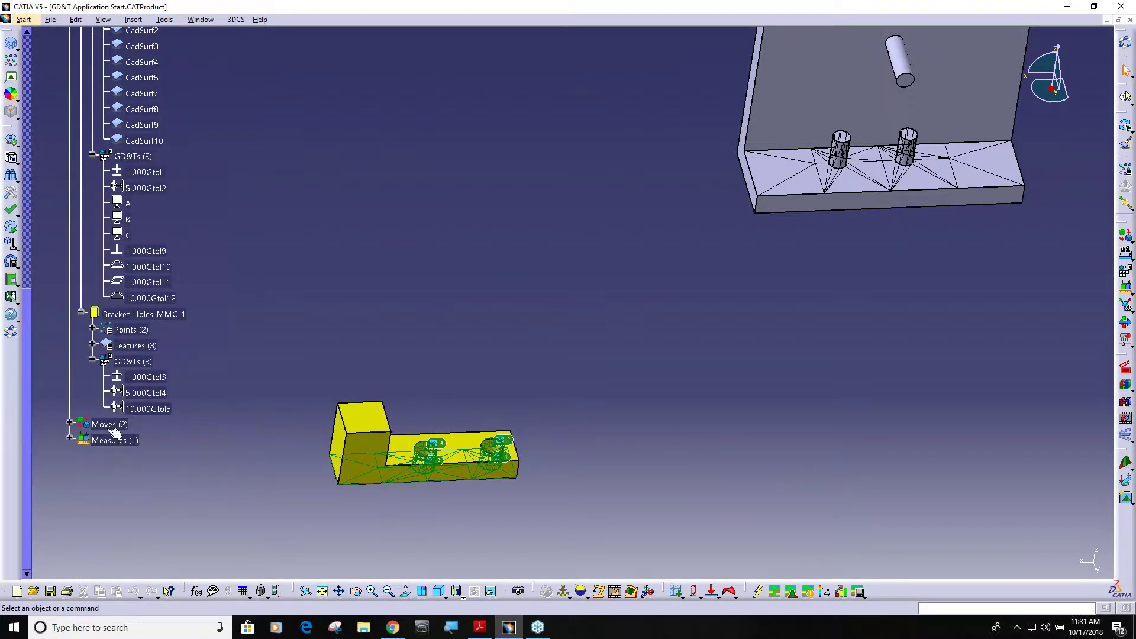
- Expand Moves and select Move1 to see which parts it moves
{"action": "left_click", "coordinate": [70, 423]}
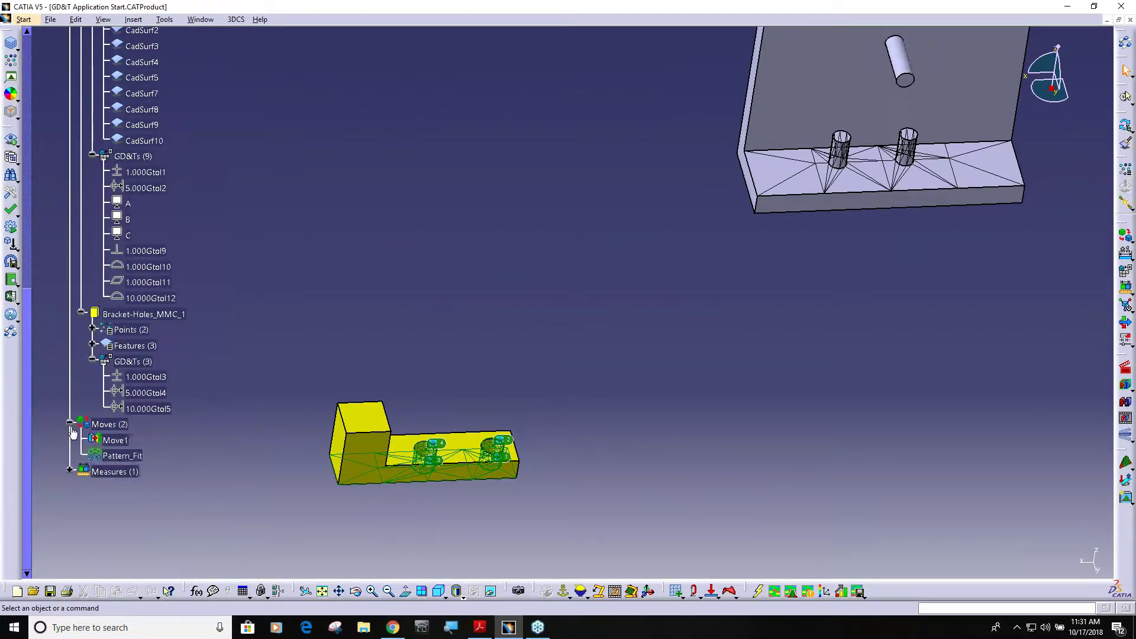
{"action": "left_click", "coordinate": [115, 439]}
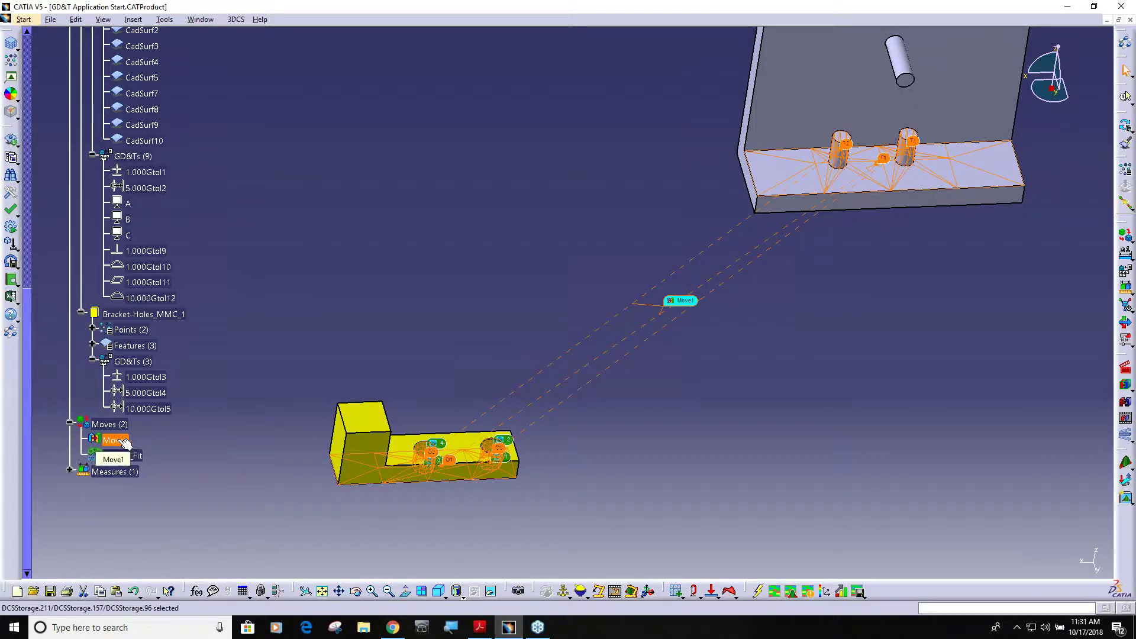
{"action": "middle_click_drag", "start_coordinate": [439, 486], "coordinate": [467, 490]}
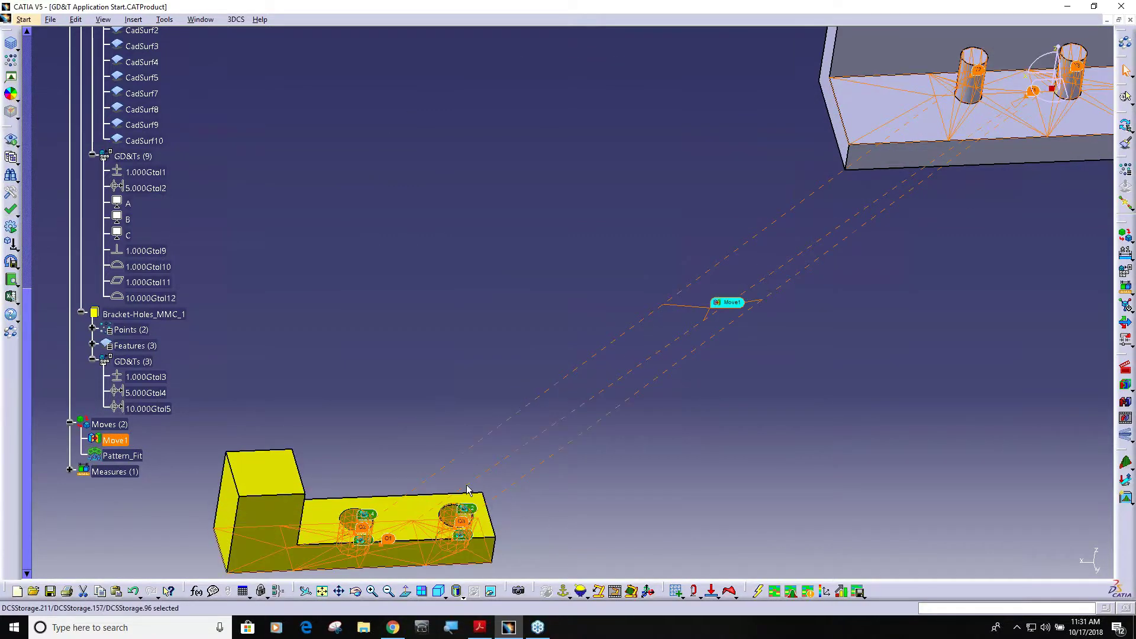
{"action": "middle_click_drag", "start_coordinate": [351, 547], "coordinate": [471, 434]}
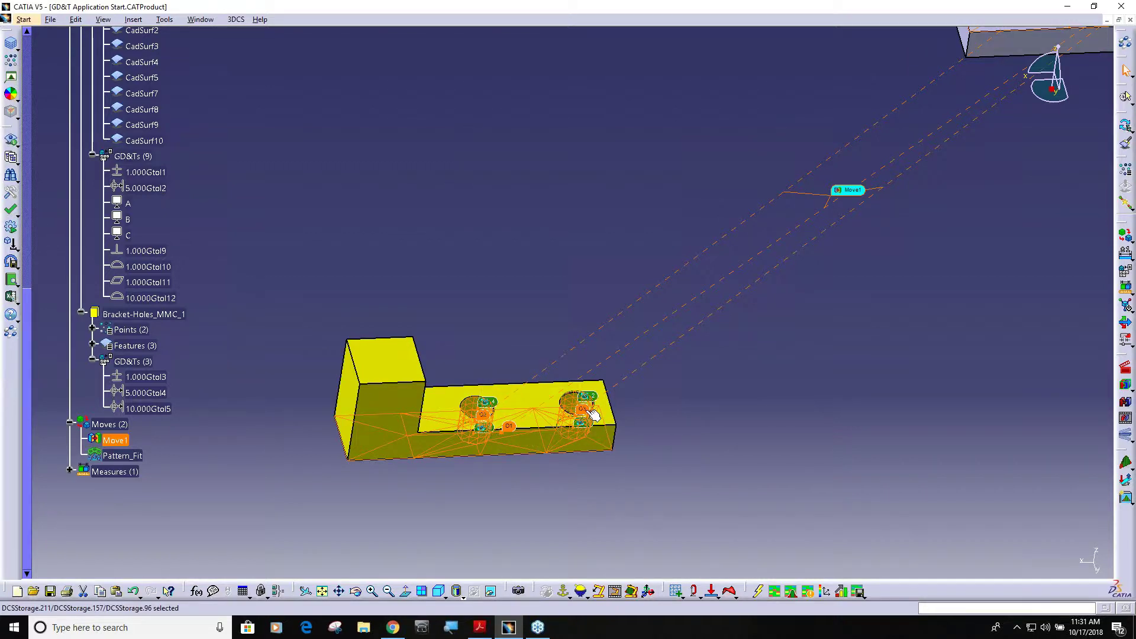
{"action": "middle_click_drag", "start_coordinate": [594, 415], "coordinate": [219, 509]}
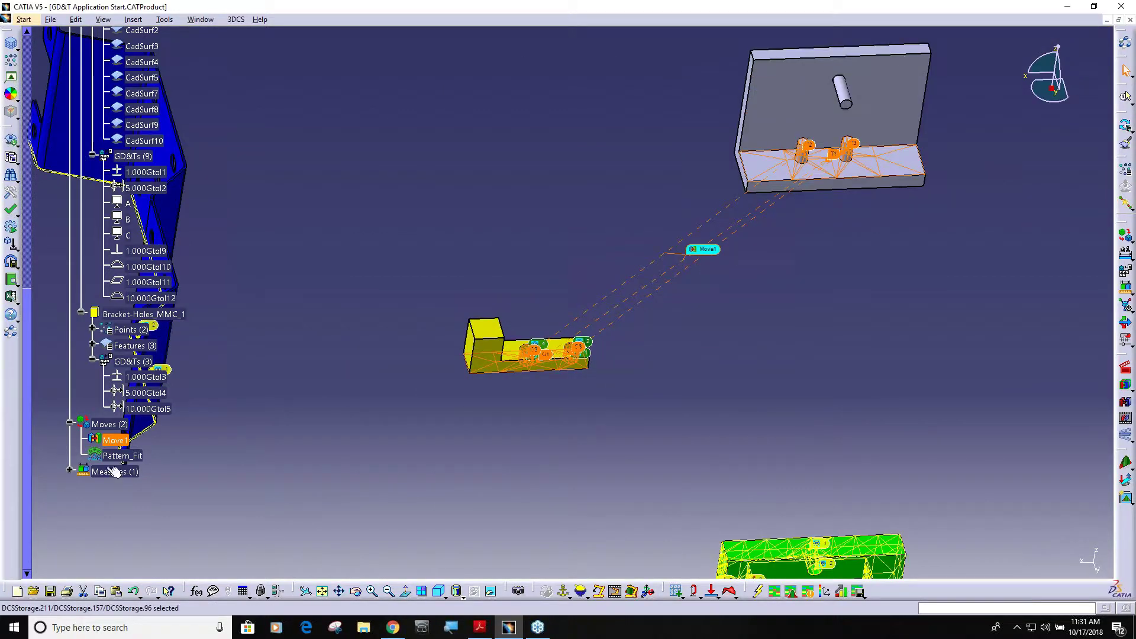
- Expand Measures, show Pin_Clearance on the model, and reinspect Move1 against the plate
{"action": "left_click", "coordinate": [70, 470]}
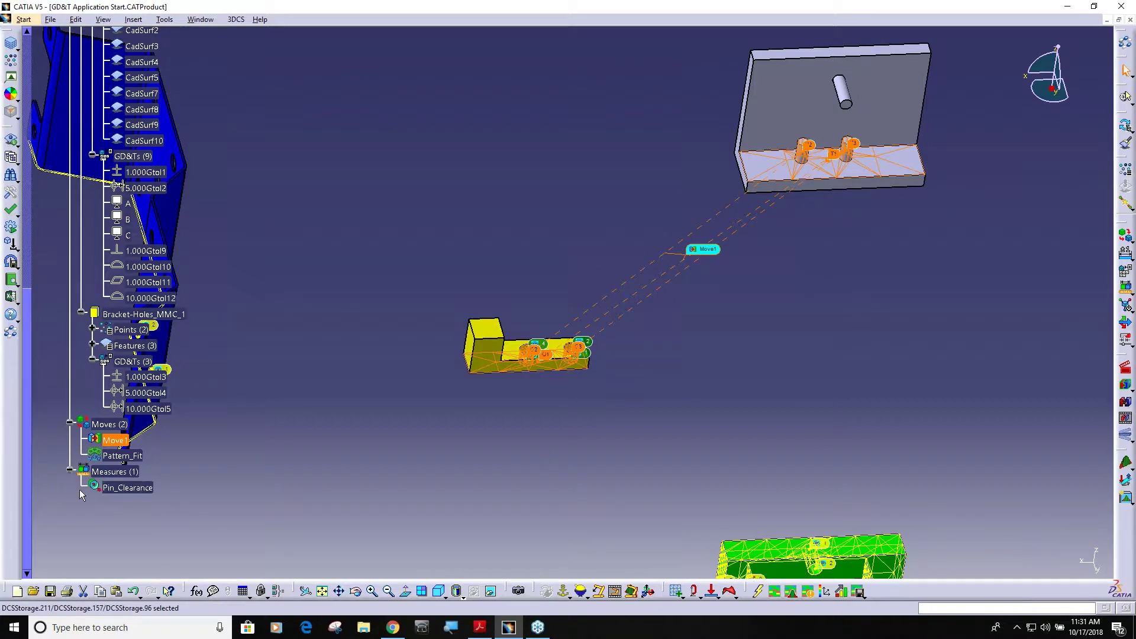
{"action": "left_click", "coordinate": [128, 488]}
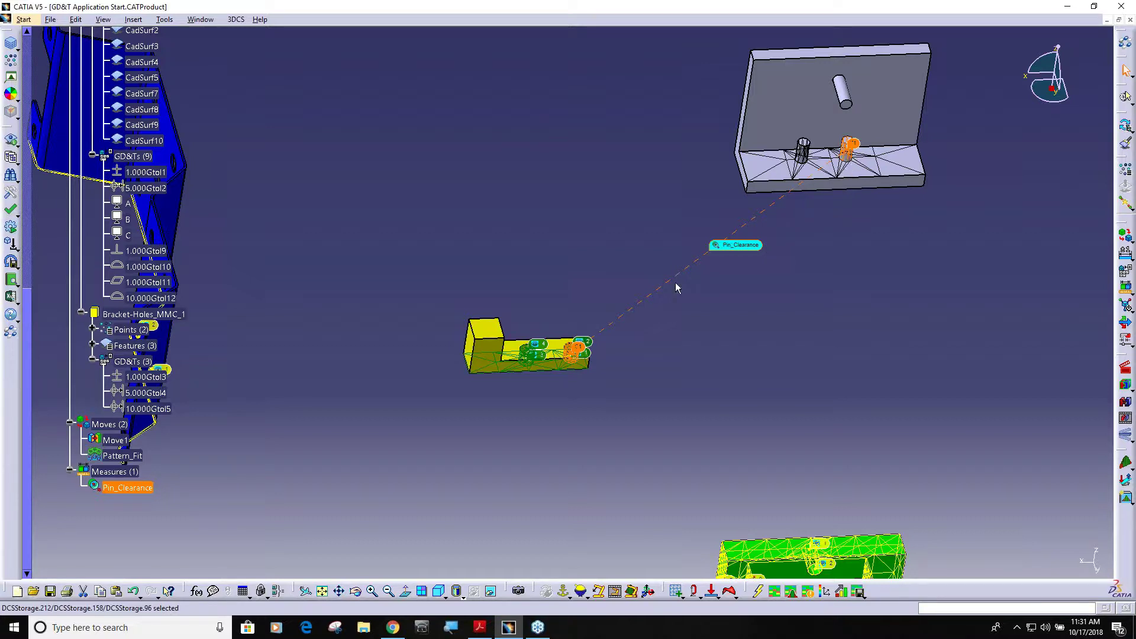
{"action": "left_click", "coordinate": [115, 440]}
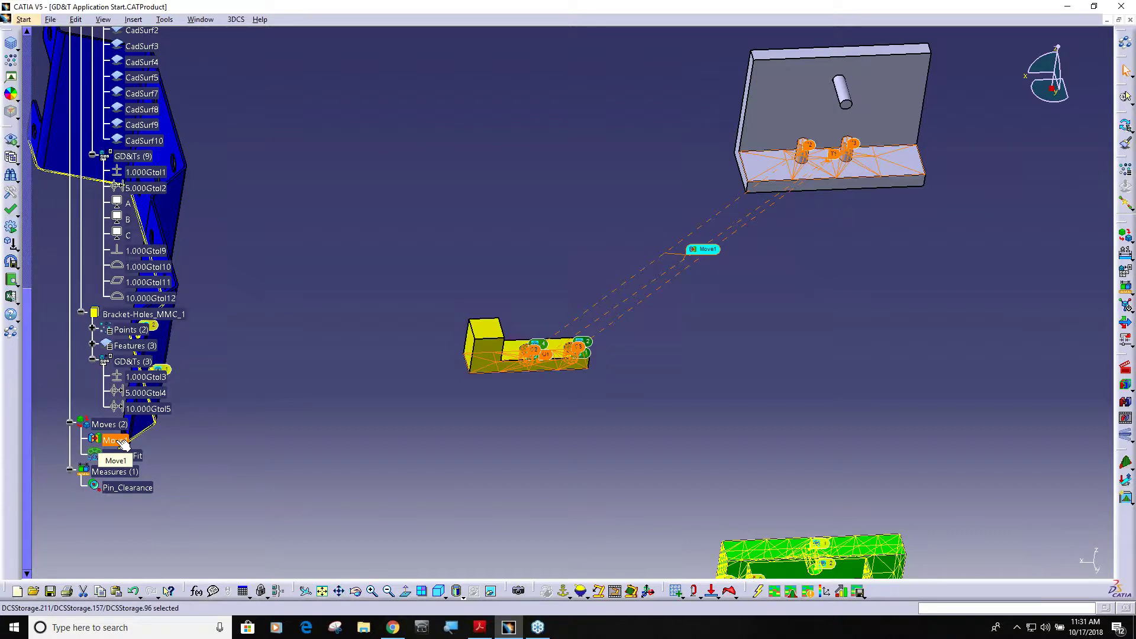
{"action": "middle_click_drag", "start_coordinate": [577, 473], "coordinate": [578, 350]}
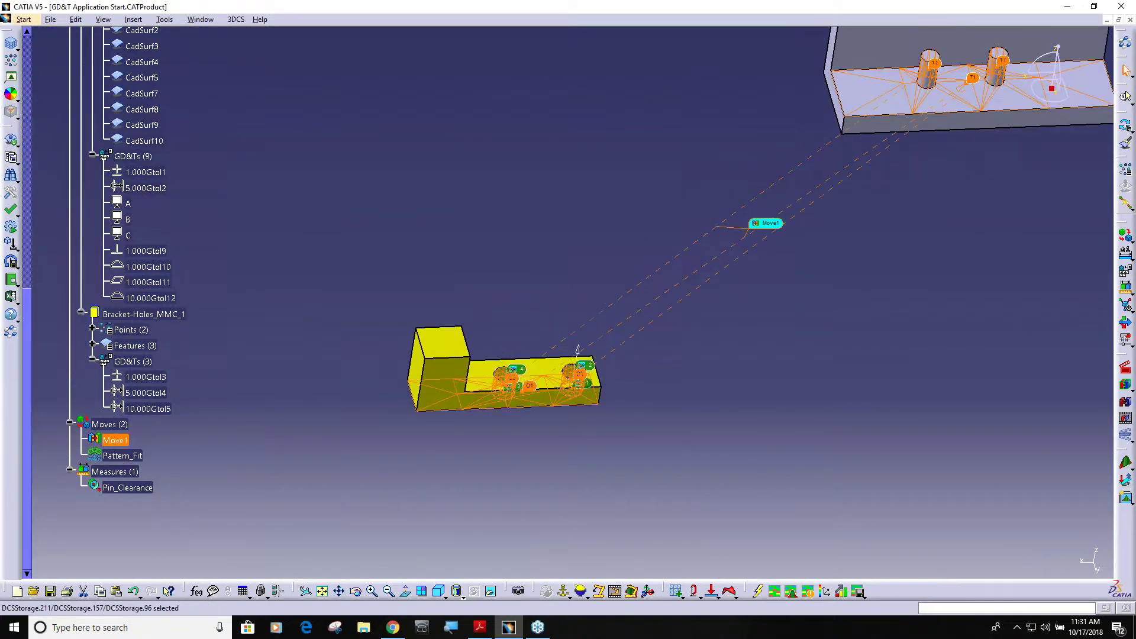
{"action": "middle_click_drag", "start_coordinate": [647, 387], "coordinate": [591, 460]}
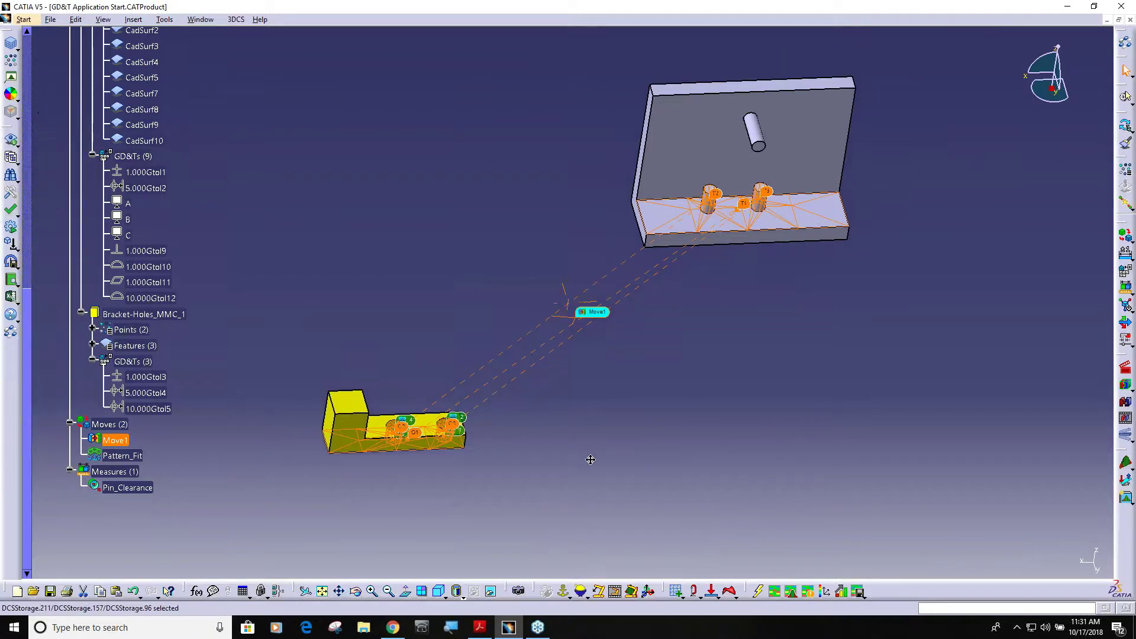
- Build the assembly nominally and start a 2000-run Monte Carlo analysis, overwriting previous results
{"action": "left_click", "coordinate": [1124, 384]}
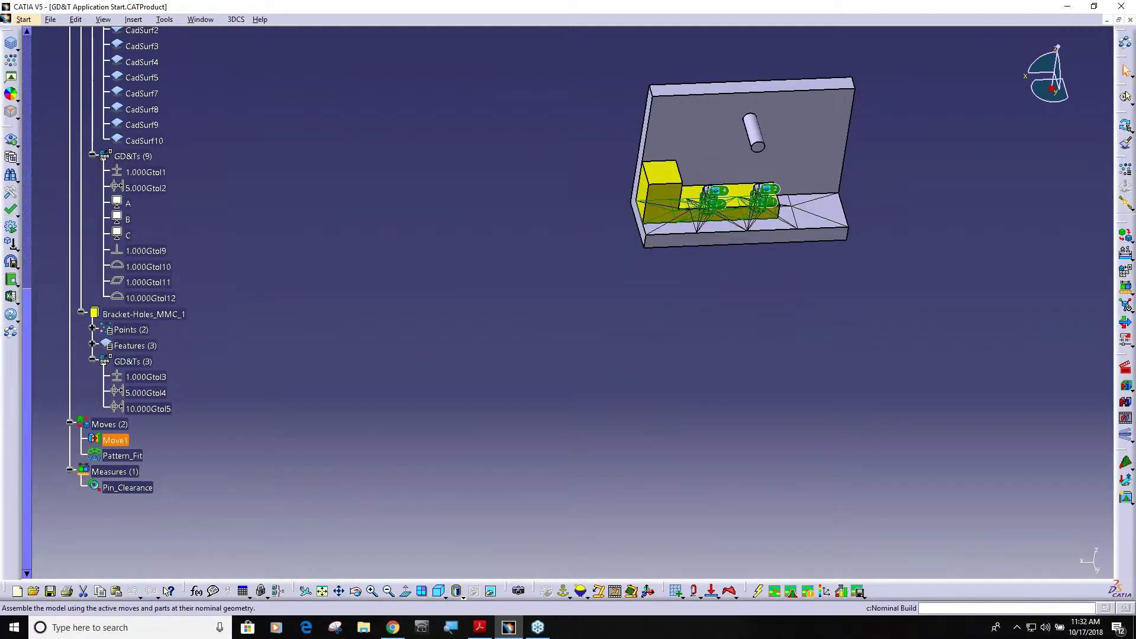
{"action": "middle_click_drag", "start_coordinate": [841, 425], "coordinate": [754, 497]}
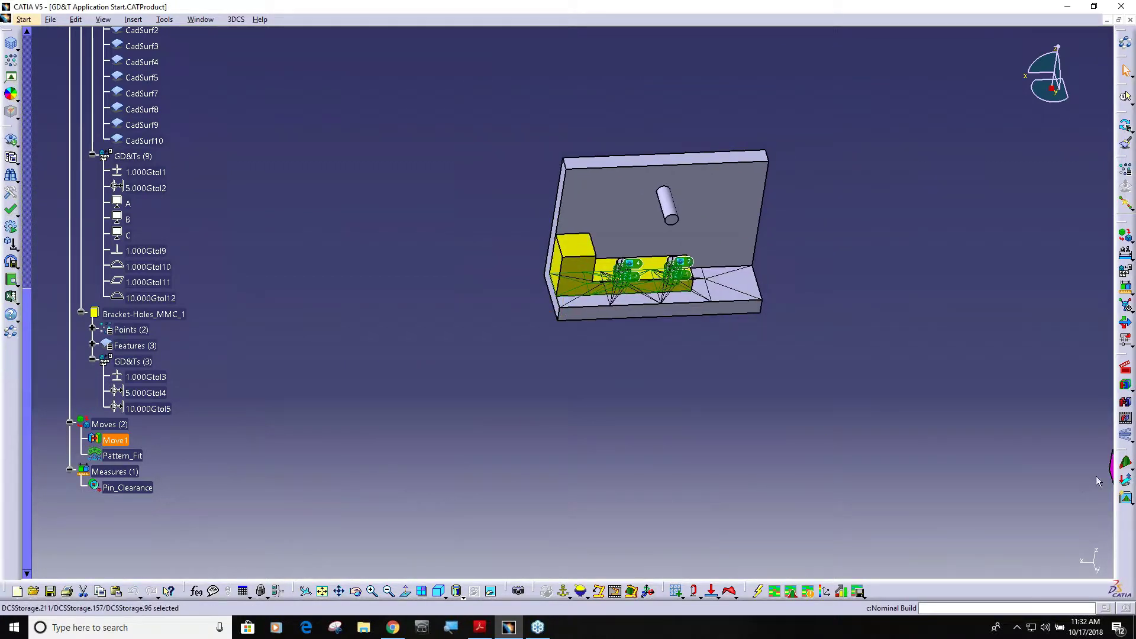
{"action": "left_click", "coordinate": [1126, 464]}
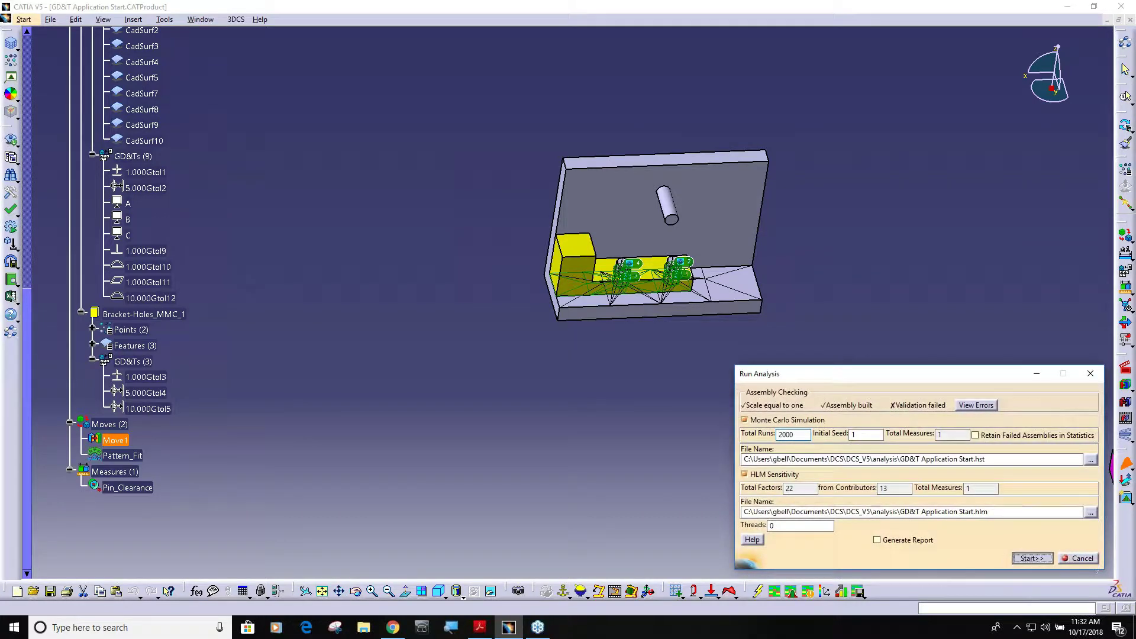
{"action": "left_click", "coordinate": [1032, 558]}
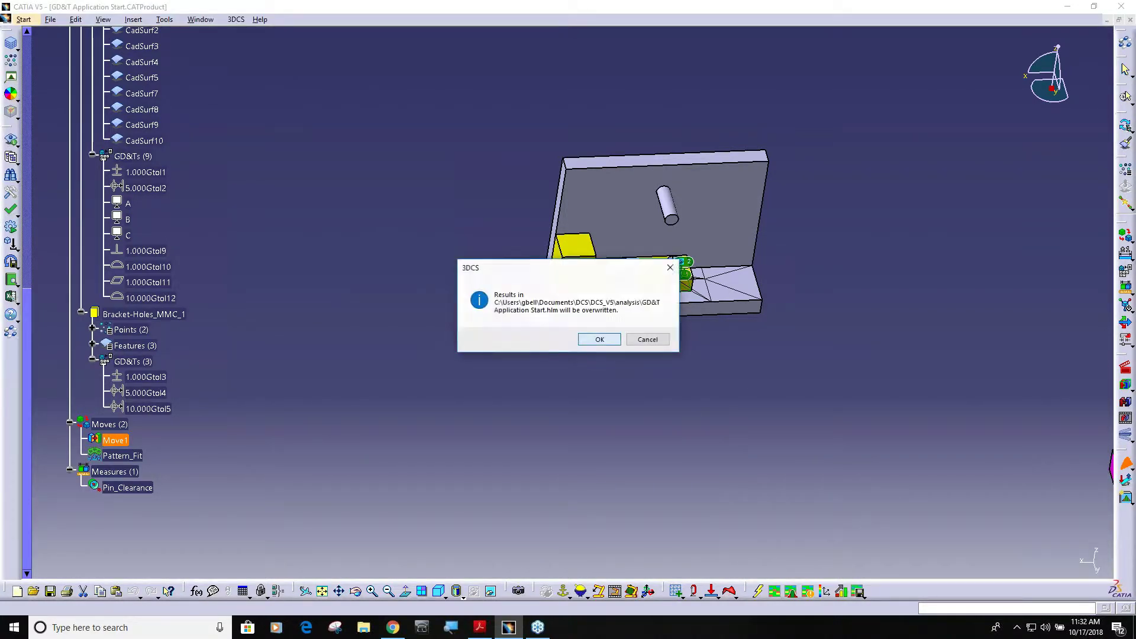
{"action": "key", "text": "Return"}
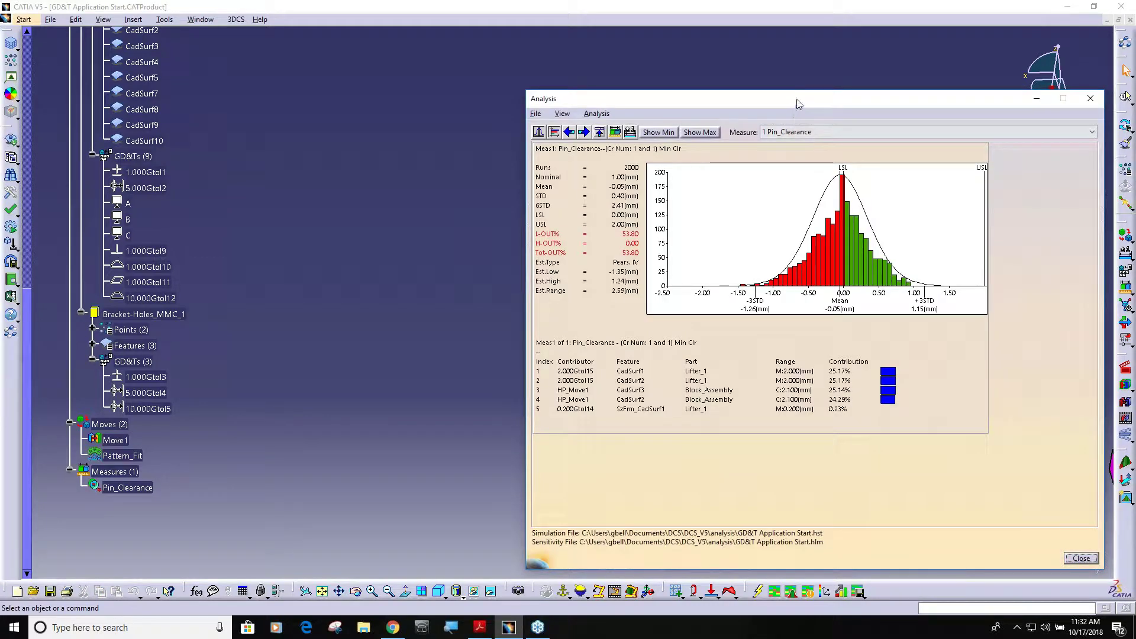
- Review the Pin_Clearance histogram (mean −0.05 mm, 53.60% out of spec) and close the results
{"action": "left_click_drag", "start_coordinate": [798, 101], "coordinate": [784, 325]}
{"action": "left_click", "coordinate": [12, 79]}
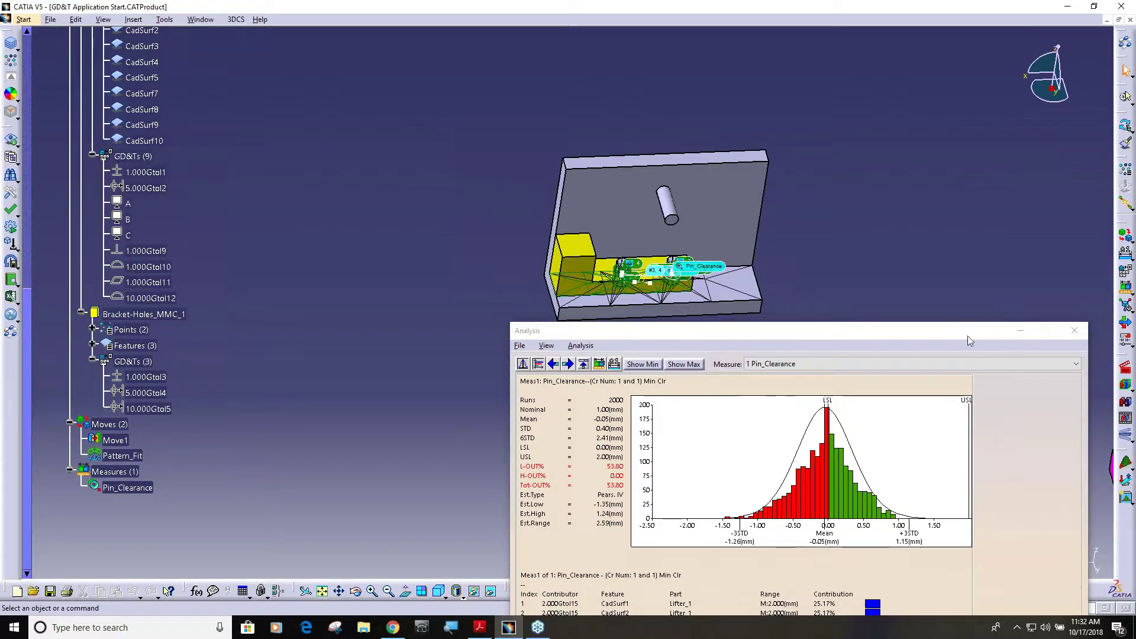
{"action": "left_click_drag", "start_coordinate": [967, 331], "coordinate": [894, 358]}
{"action": "left_click", "coordinate": [1003, 357]}
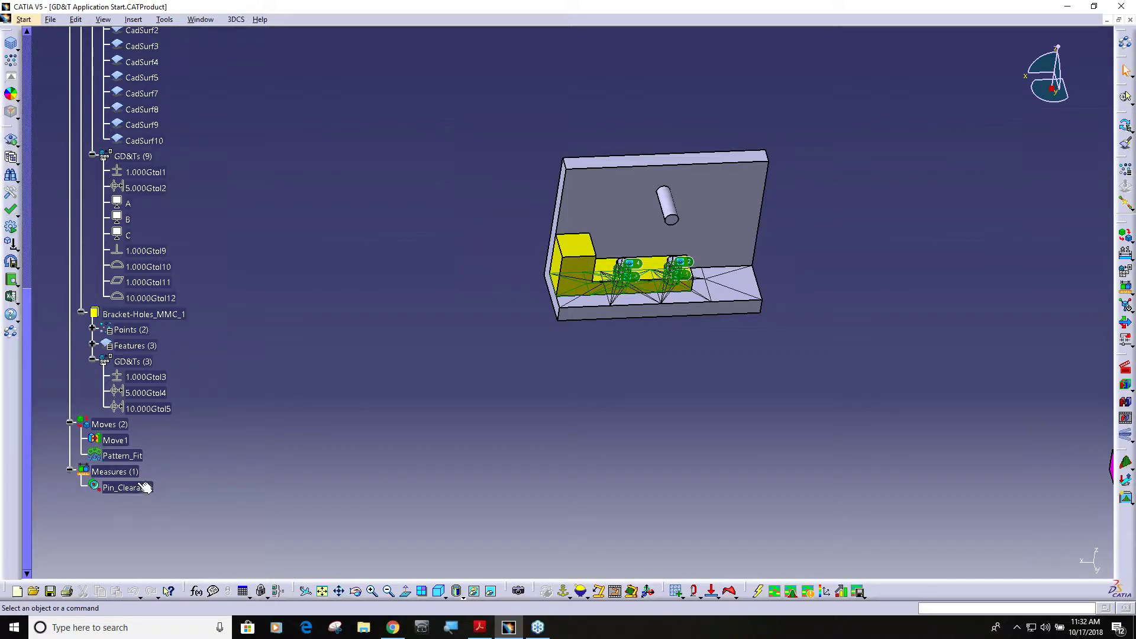
- Activate the Pattern_Fit move in the tree and reopen Run Analysis with 2000 runs
{"action": "left_click", "coordinate": [127, 457]}
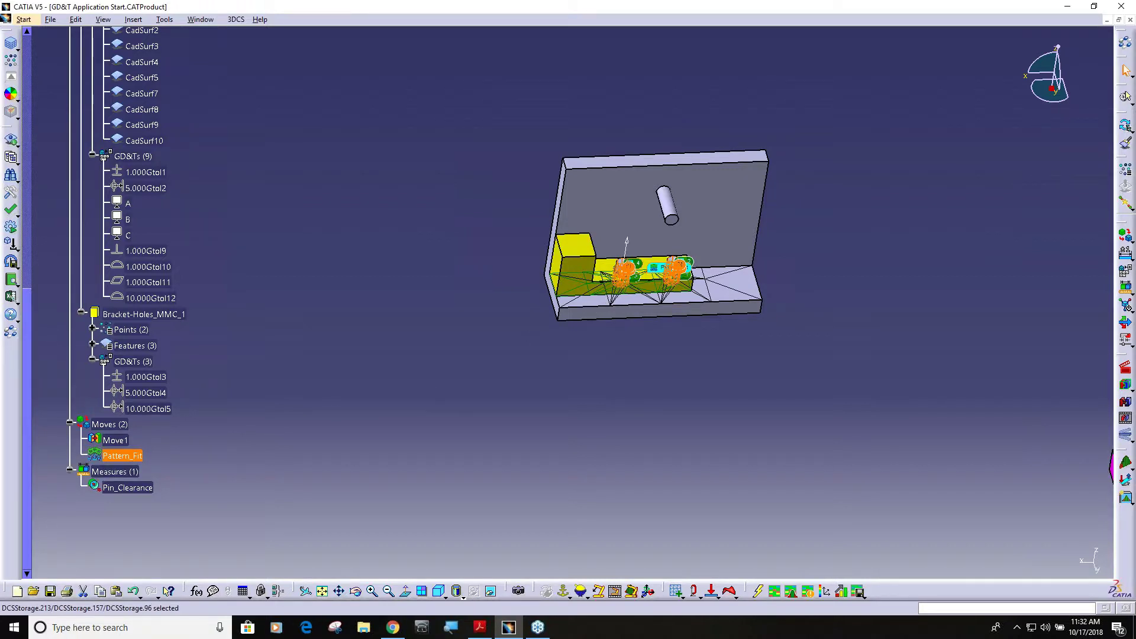
{"action": "right_click", "coordinate": [120, 457]}
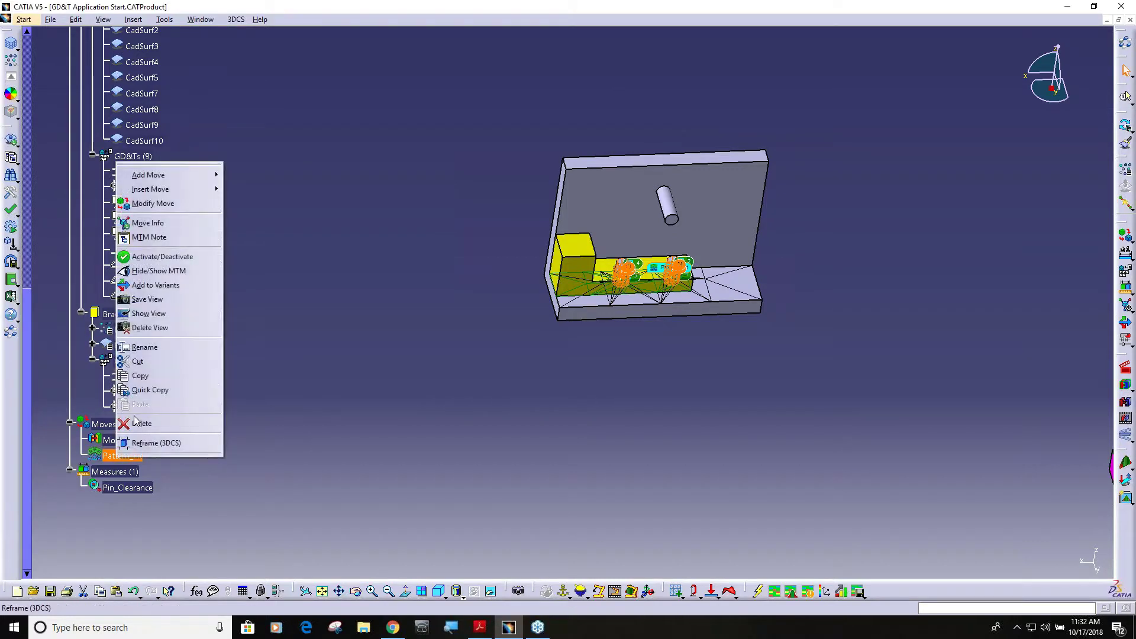
{"action": "left_click", "coordinate": [174, 260]}
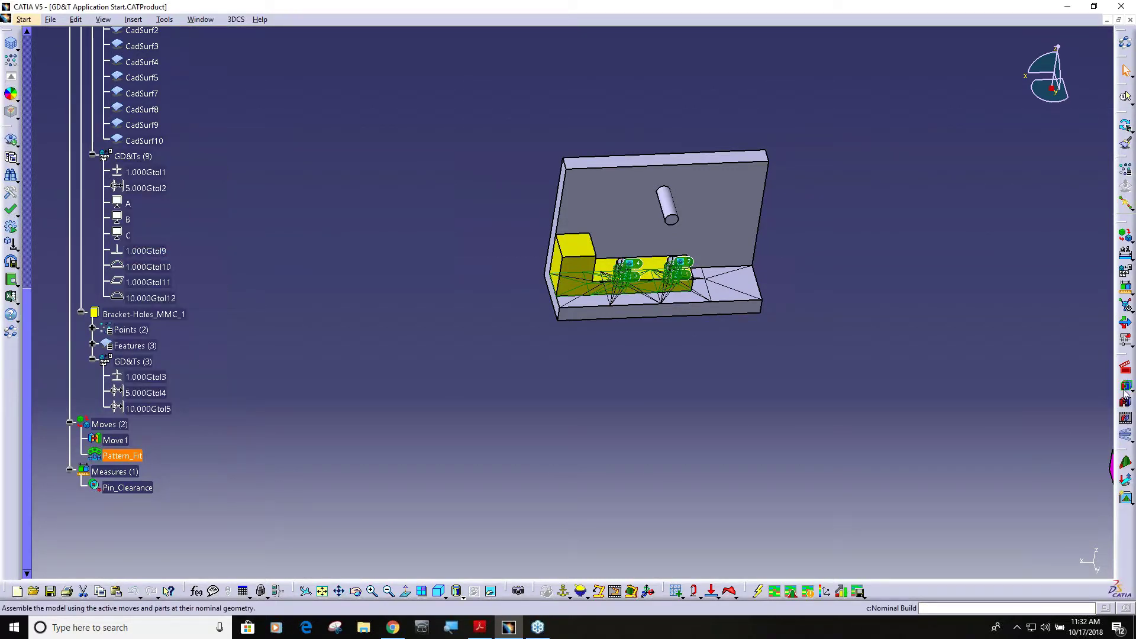
{"action": "left_click", "coordinate": [1126, 436]}
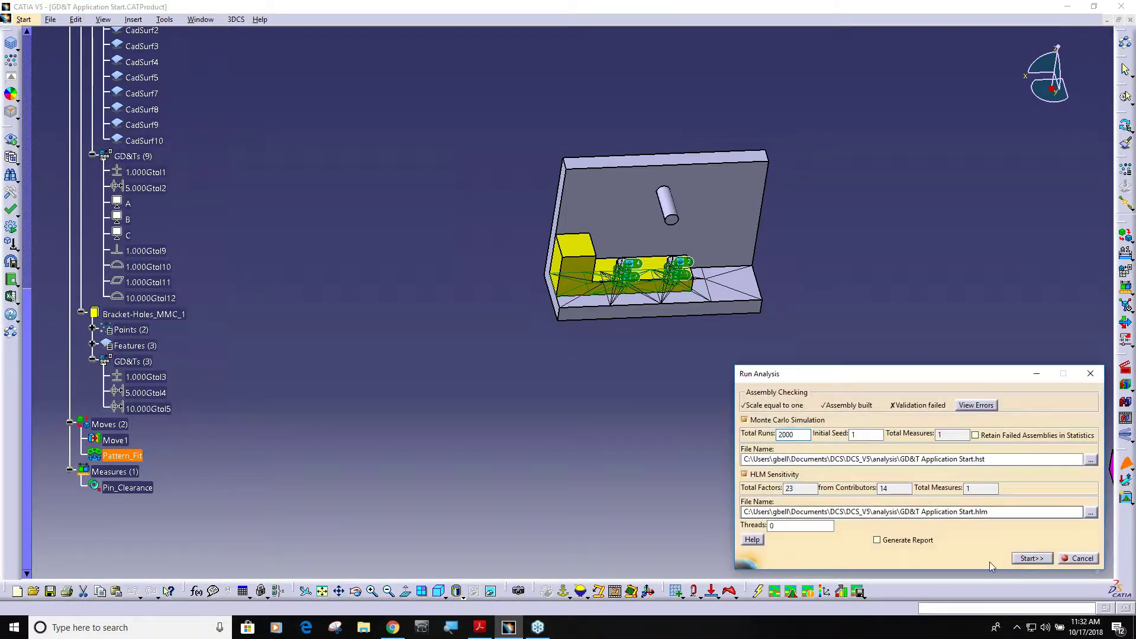
- Rerun the 2000-run Monte Carlo, overwriting results: Pin_Clearance mean 0.34 mm, 0.00% out of spec
{"action": "key", "text": "Return"}
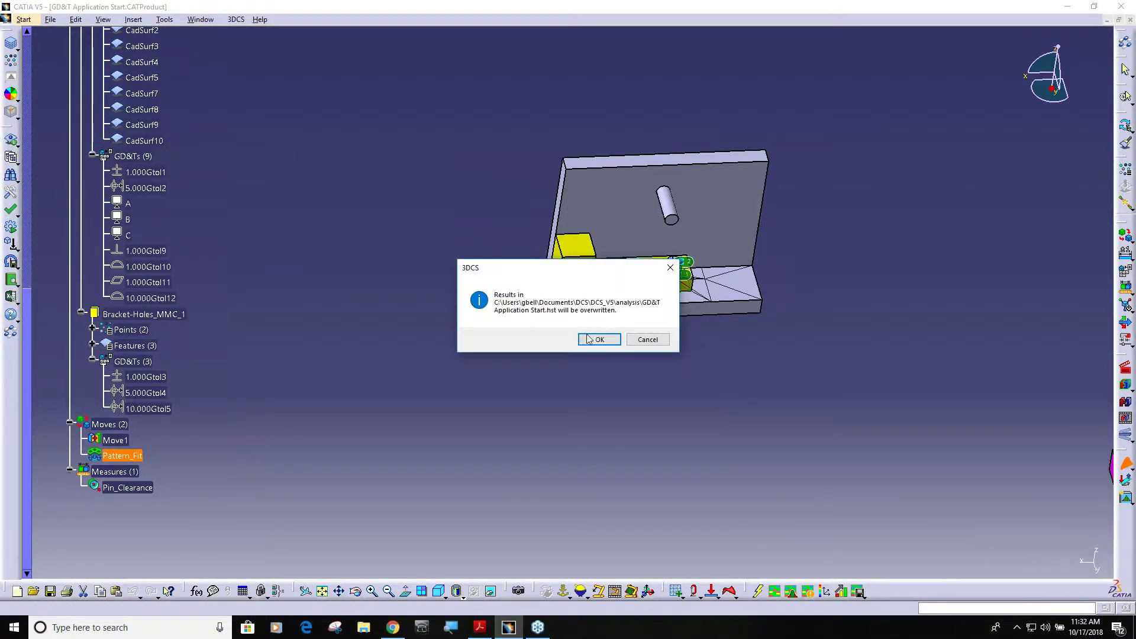
{"action": "left_click", "coordinate": [597, 339]}
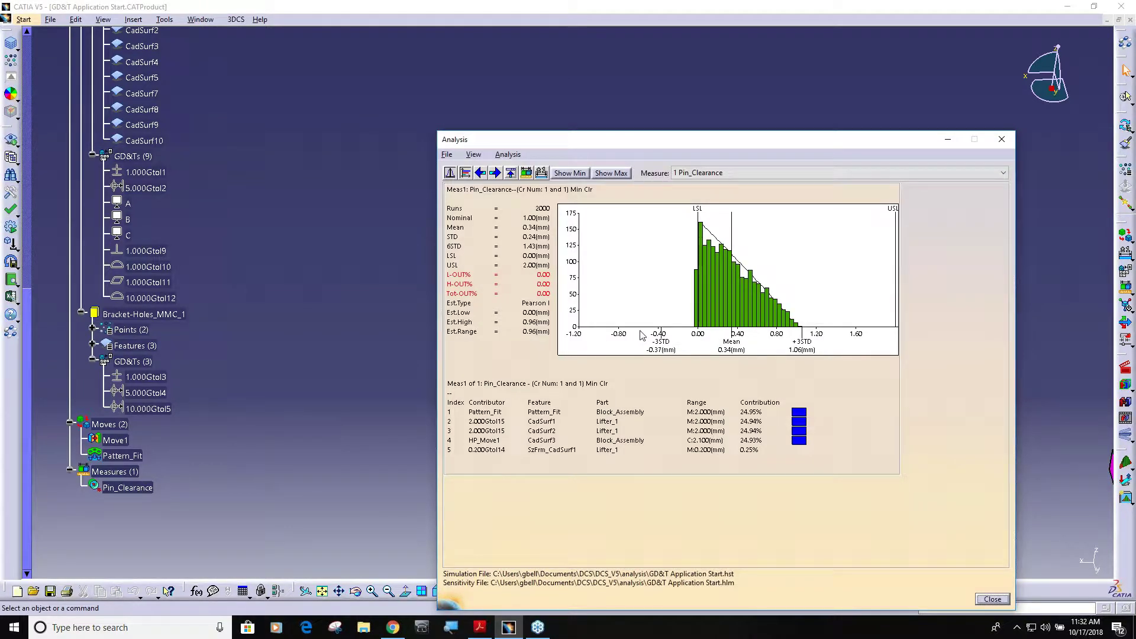
{"action": "left_click_drag", "start_coordinate": [705, 139], "coordinate": [472, 325]}
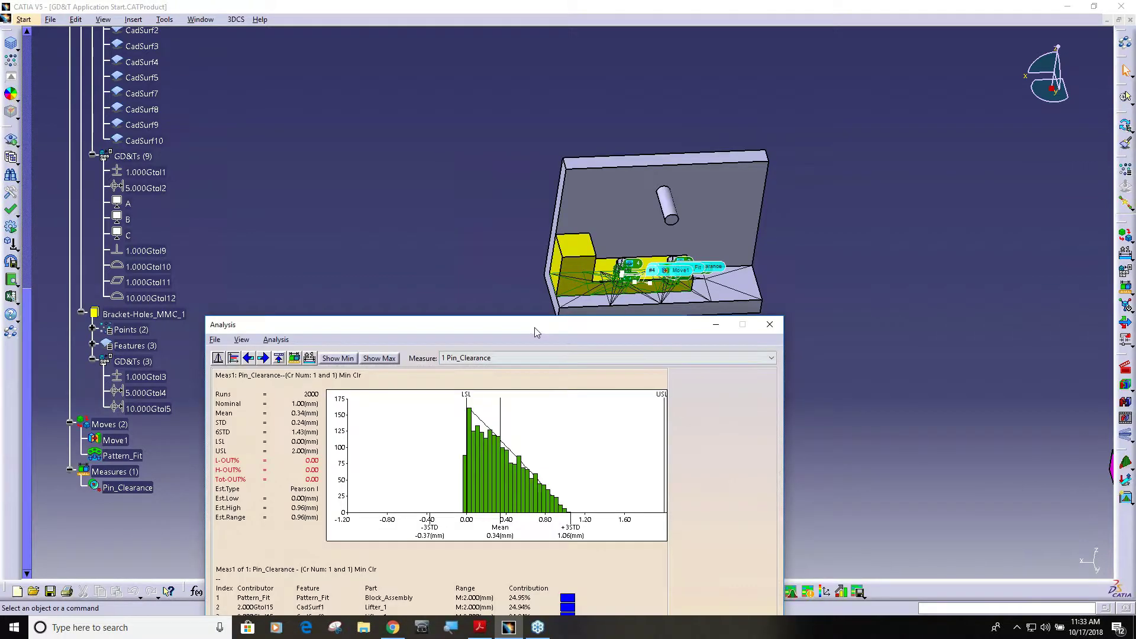
{"action": "left_click_drag", "start_coordinate": [535, 328], "coordinate": [718, 104]}
{"action": "left_click", "coordinate": [945, 563]}
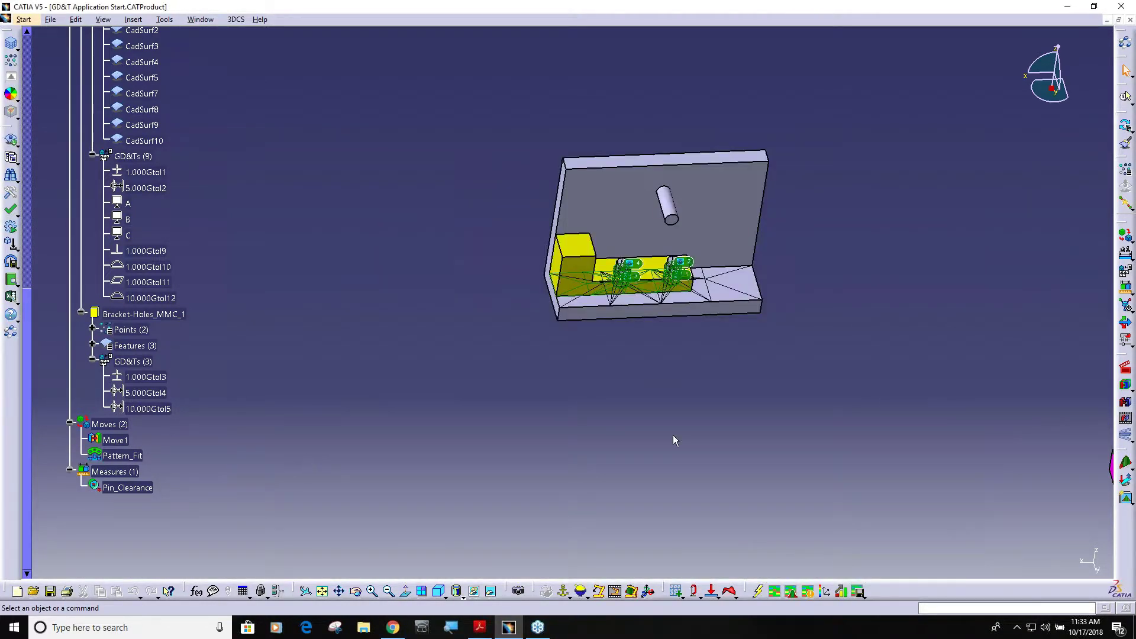
- Return the parts to their unbuilt positions and select Block_Assembly in the specification tree
{"action": "left_click", "coordinate": [1125, 401]}
{"action": "scroll", "coordinate": [210, 371], "scroll_direction": "up", "scroll_amount": 3}
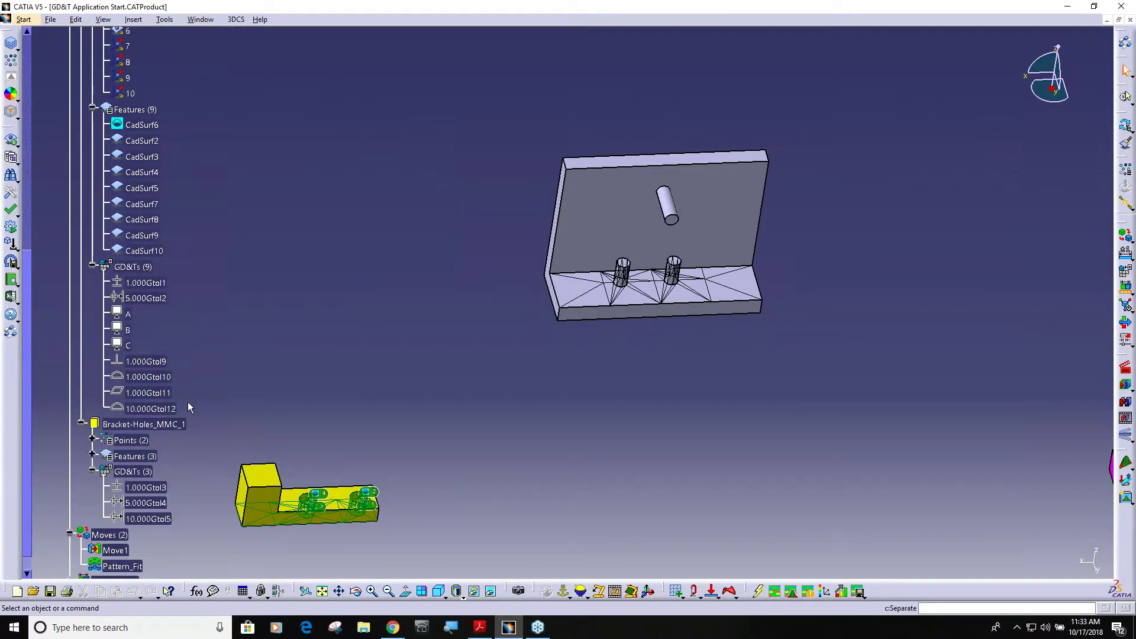
{"action": "scroll", "coordinate": [188, 403], "scroll_direction": "up", "scroll_amount": 7}
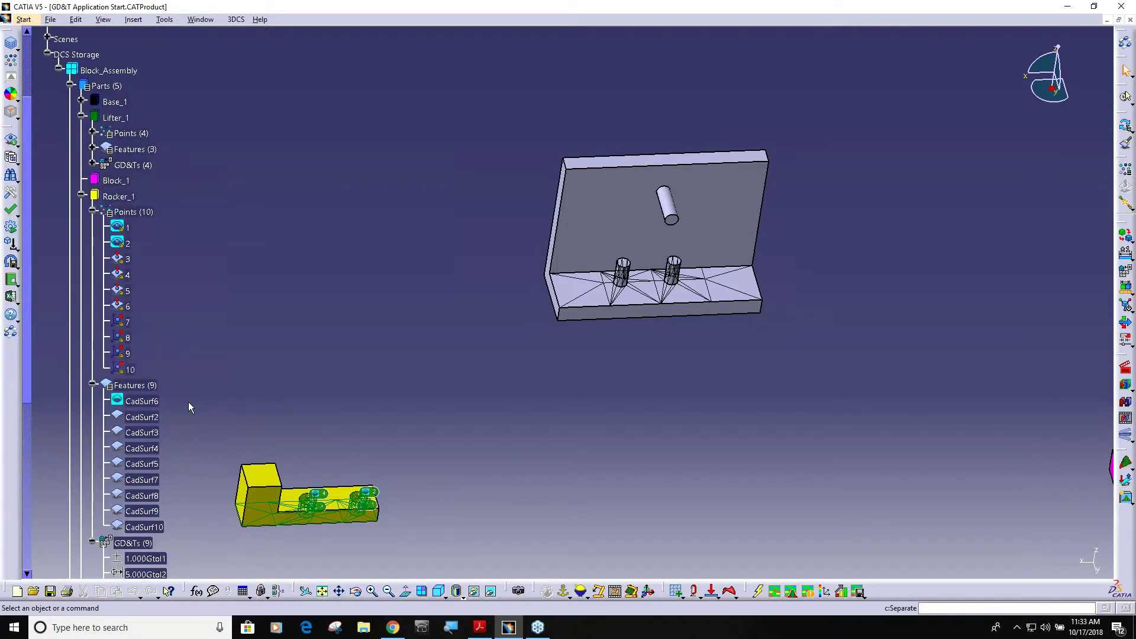
{"action": "scroll", "coordinate": [189, 402], "scroll_direction": "down", "scroll_amount": 2}
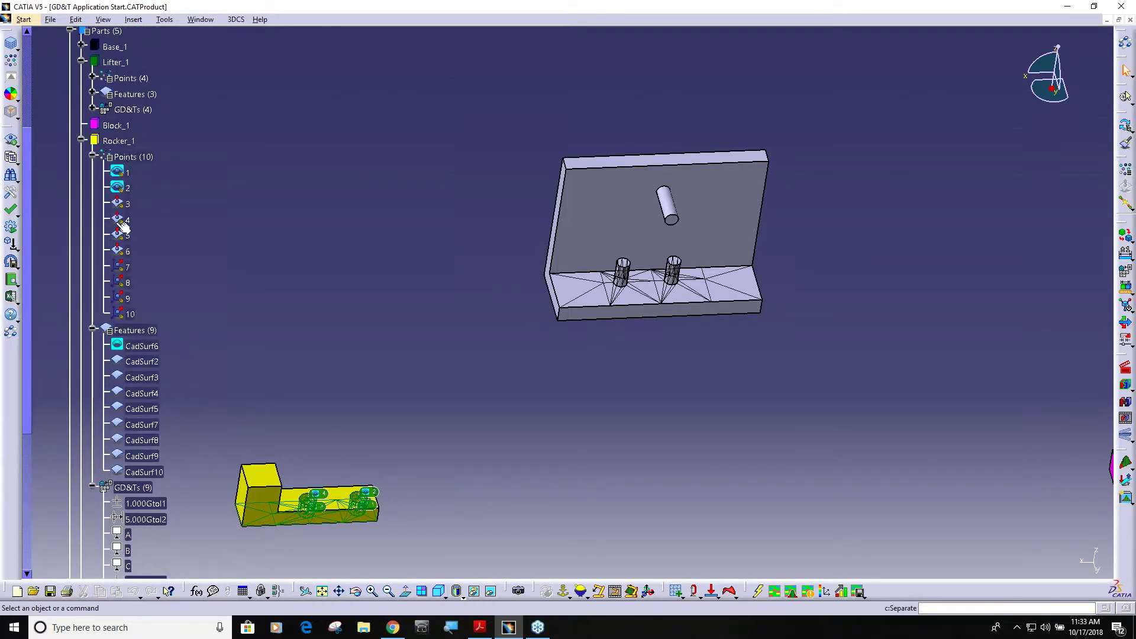
{"action": "scroll", "coordinate": [129, 513], "scroll_direction": "down", "scroll_amount": 3}
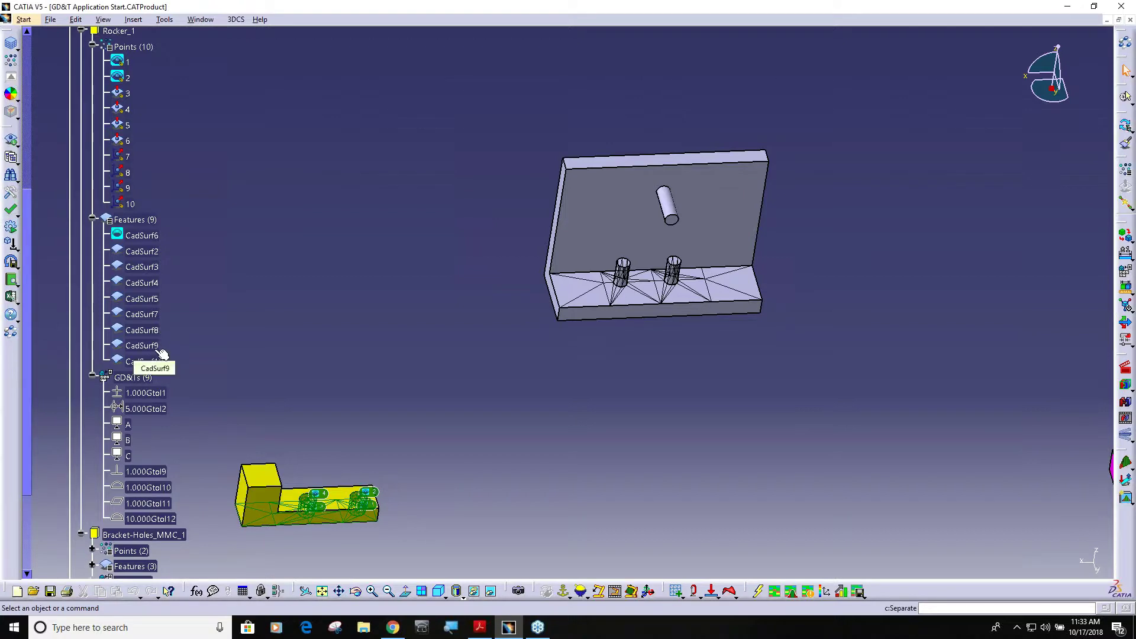
{"action": "scroll", "coordinate": [161, 352], "scroll_direction": "up", "scroll_amount": 6}
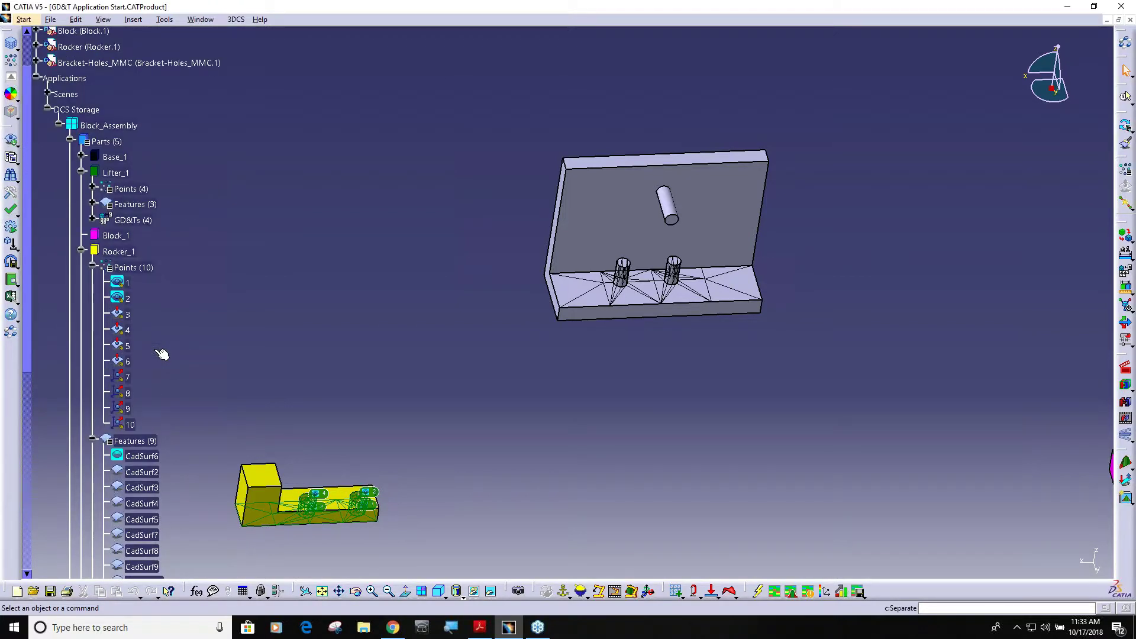
{"action": "left_click", "coordinate": [109, 126]}
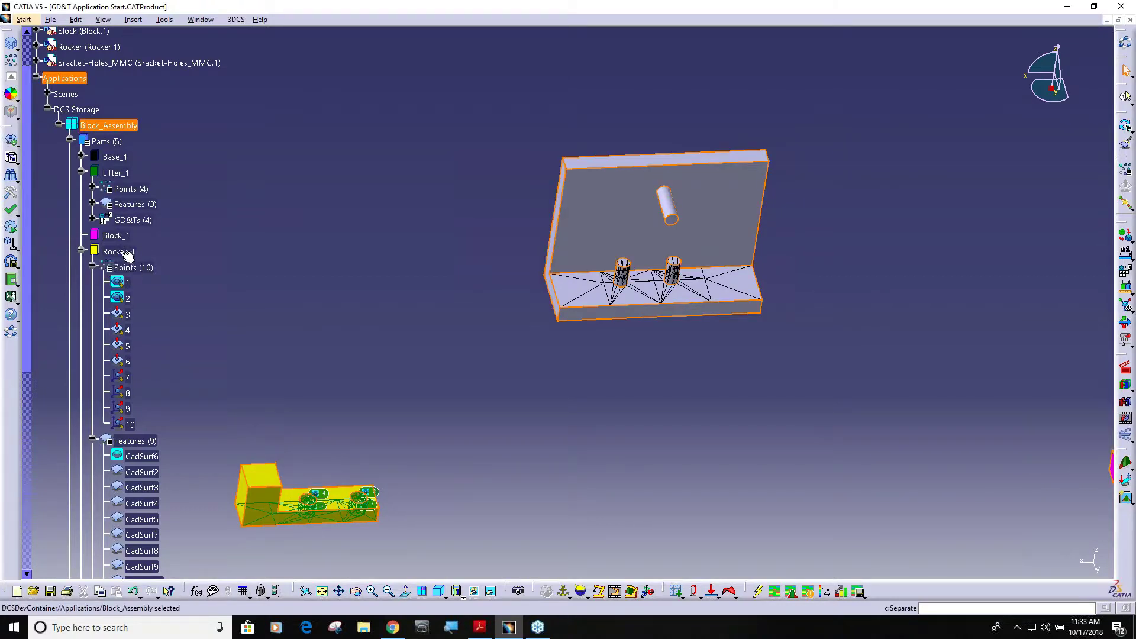
{"action": "scroll", "coordinate": [126, 284], "scroll_direction": "down", "scroll_amount": 2}
{"action": "scroll", "coordinate": [115, 268], "scroll_direction": "down", "scroll_amount": 3}
{"action": "scroll", "coordinate": [116, 269], "scroll_direction": "down", "scroll_amount": 6}
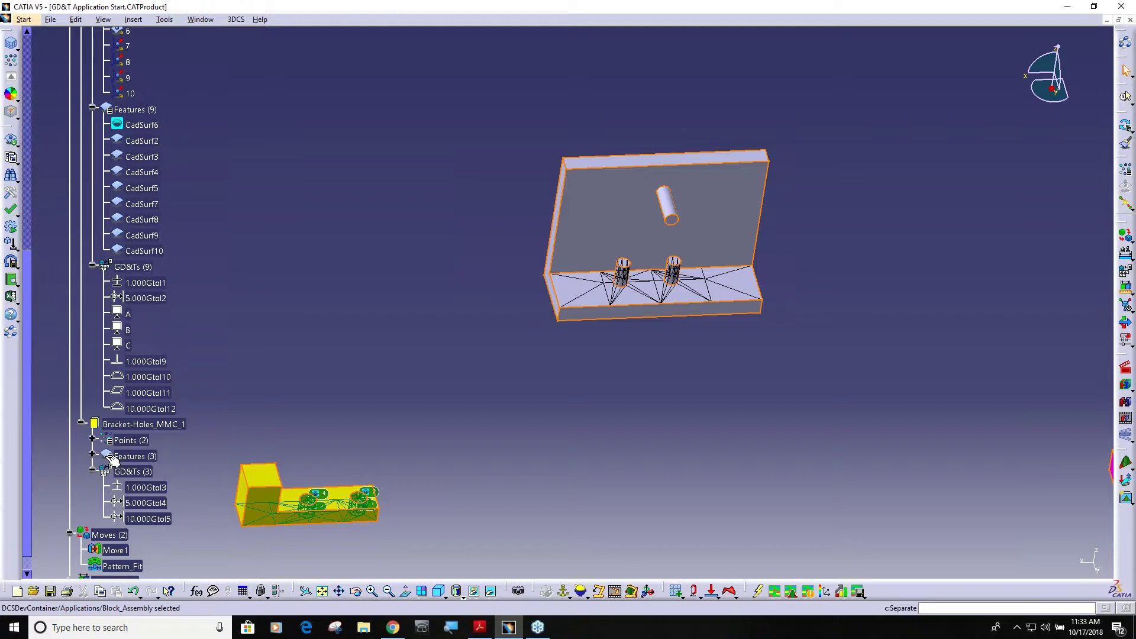
{"action": "scroll", "coordinate": [133, 323], "scroll_direction": "up", "scroll_amount": 6}
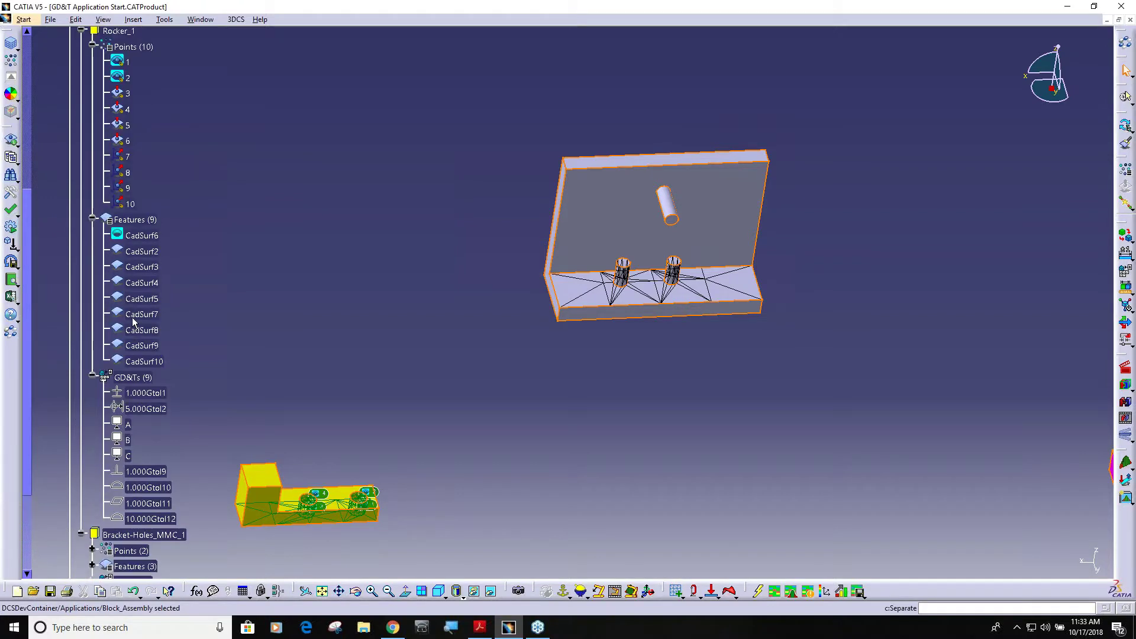
{"action": "scroll", "coordinate": [135, 322], "scroll_direction": "up", "scroll_amount": 2}
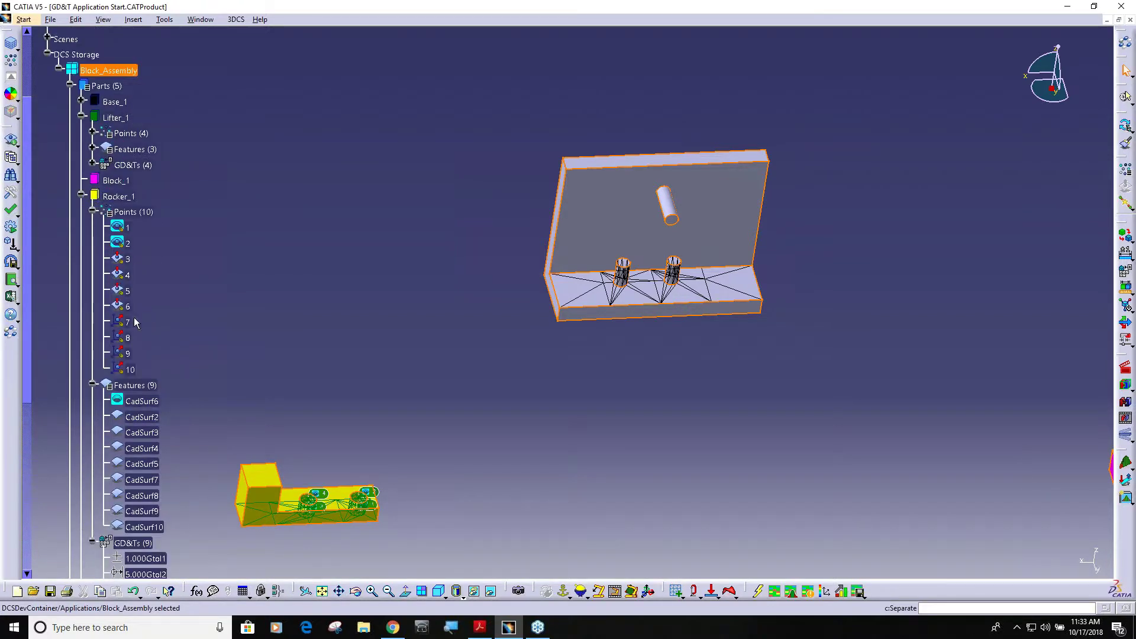
- Expand Lifter_1's GD&Ts (4) and open 2.000Gtol15 for editing
{"action": "left_click", "coordinate": [92, 164]}
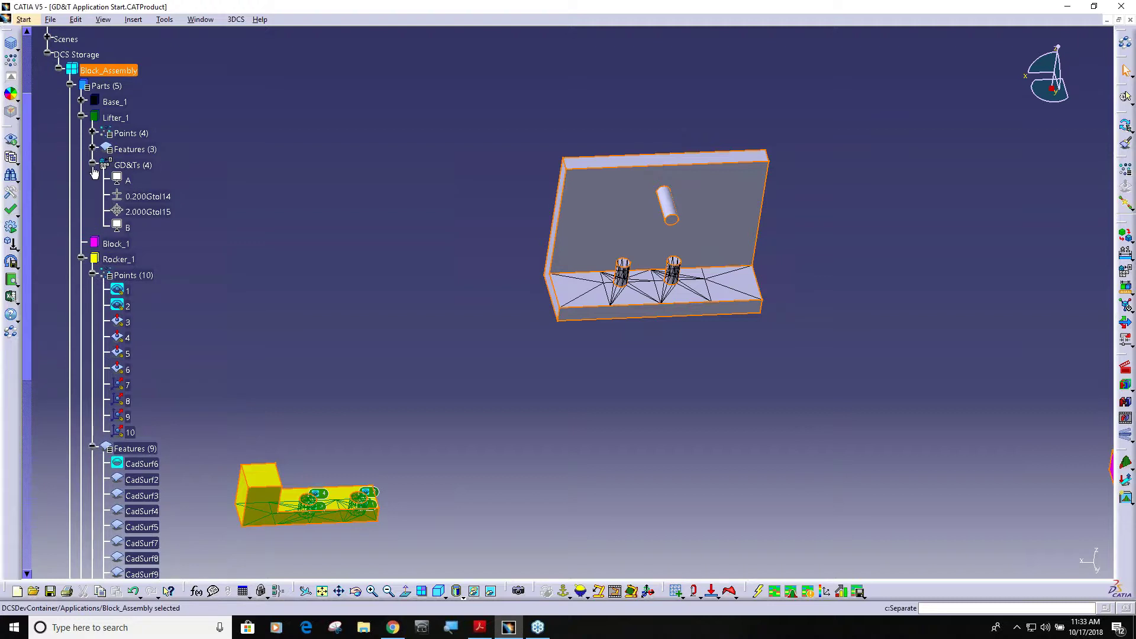
{"action": "left_click", "coordinate": [143, 213]}
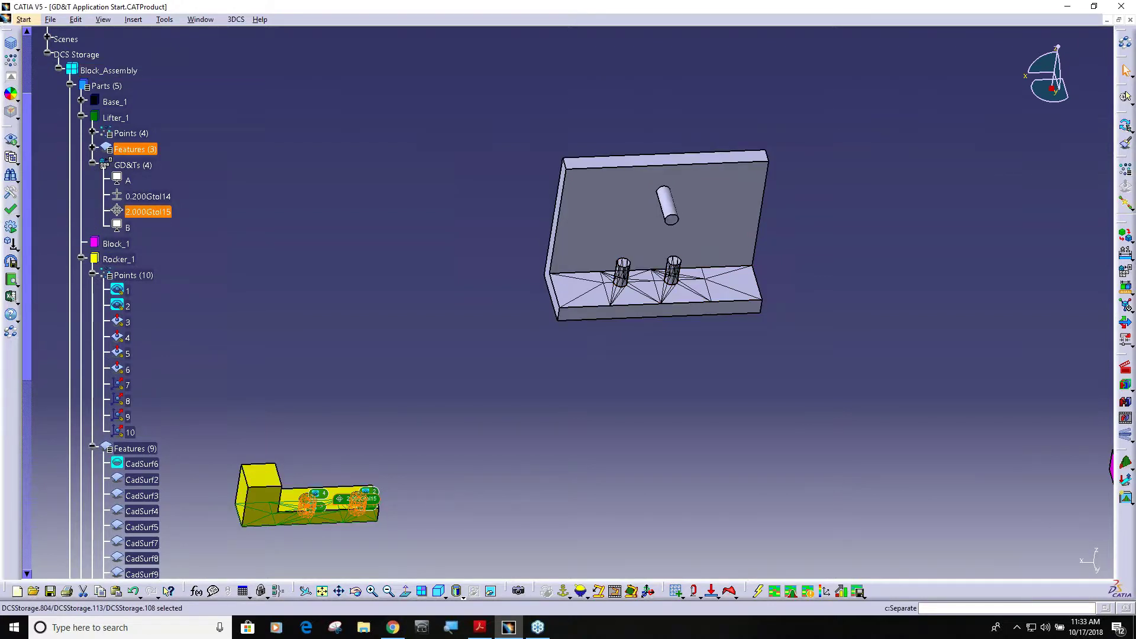
{"action": "double_click", "coordinate": [143, 212]}
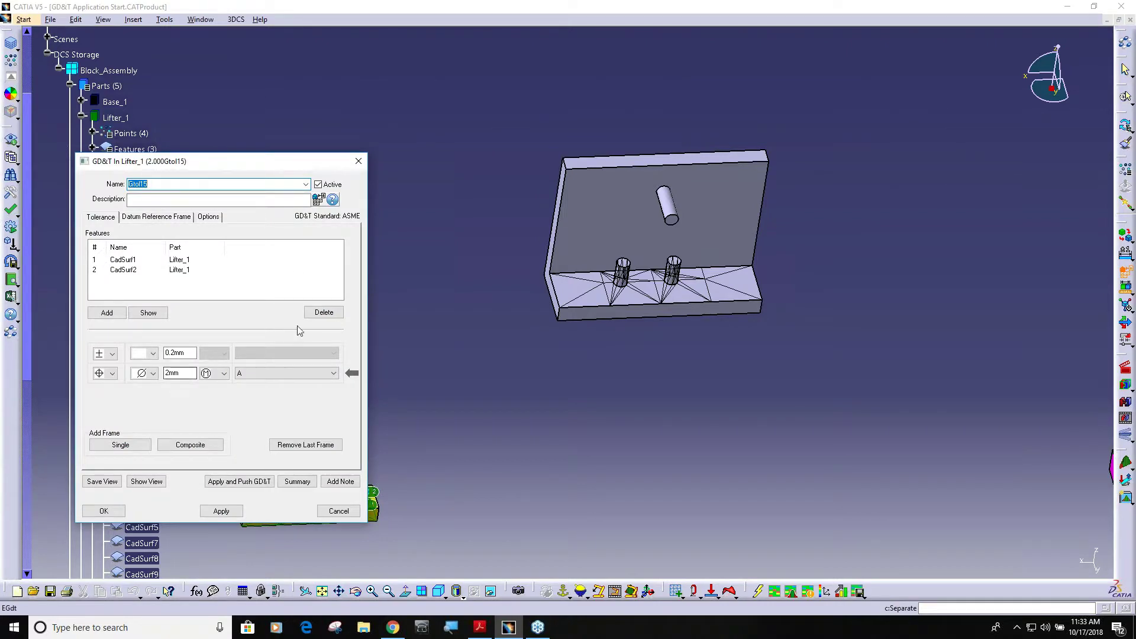
- Close the tolerance editor unchanged, then reopen 2.000Gtol15 from Lifter_1's GD&T list
{"action": "left_click_drag", "start_coordinate": [305, 162], "coordinate": [436, 135]}
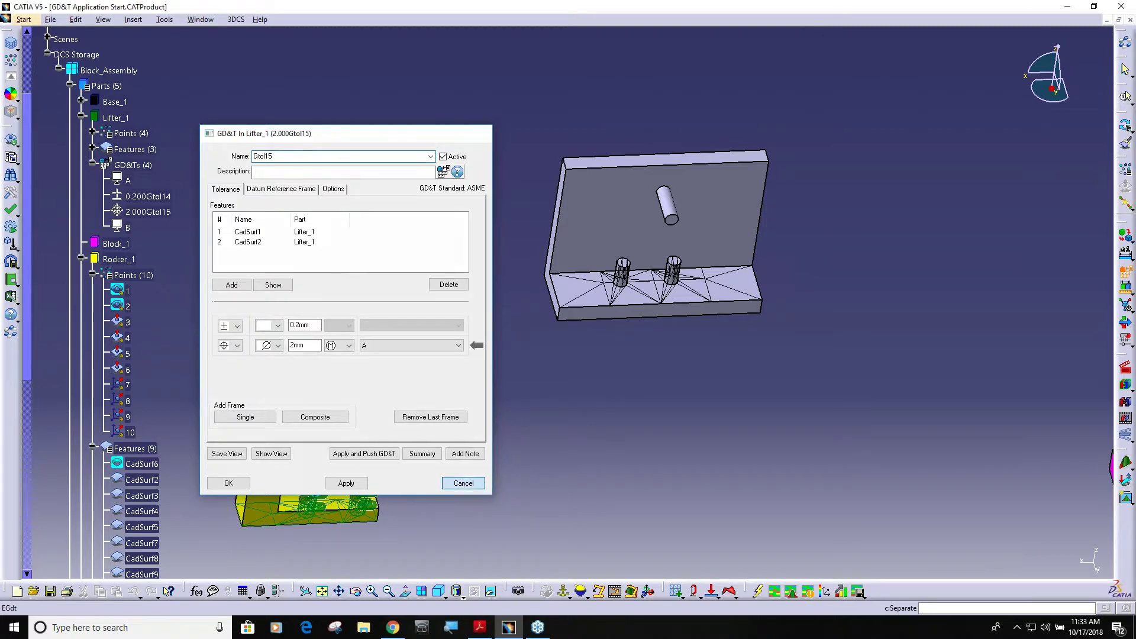
{"action": "left_click", "coordinate": [463, 483]}
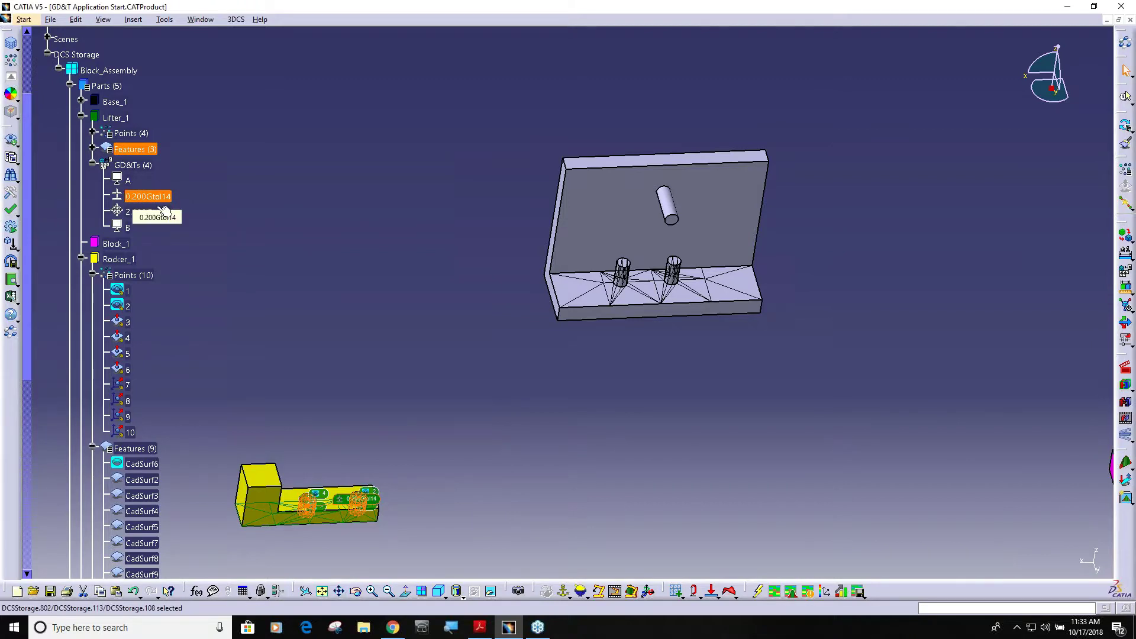
{"action": "middle_click_drag", "start_coordinate": [290, 419], "coordinate": [418, 308]}
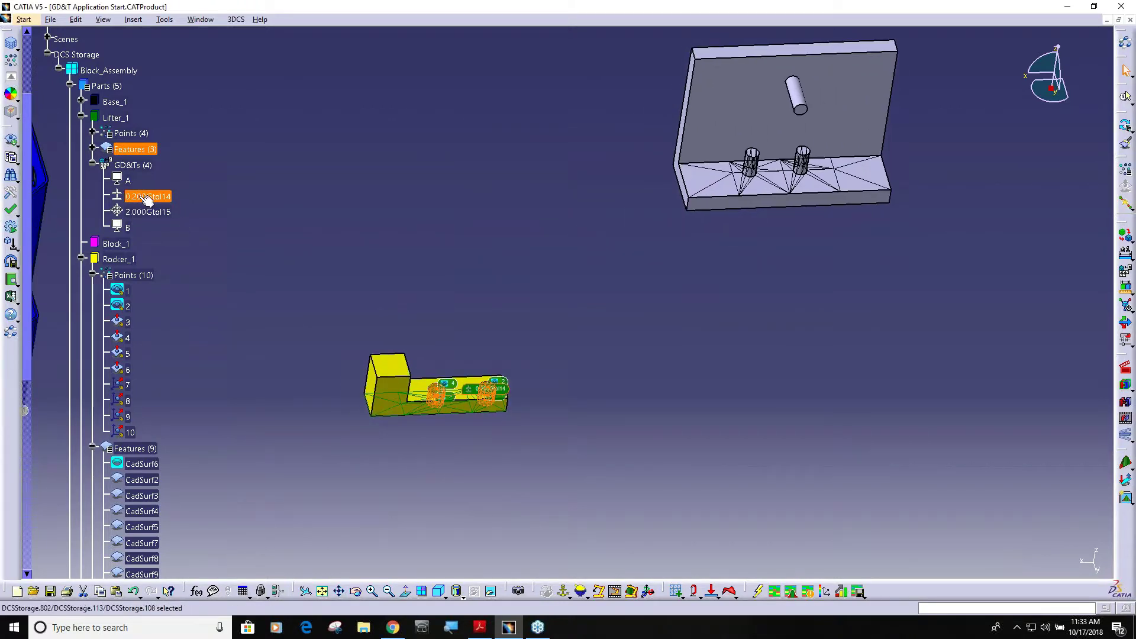
{"action": "left_click", "coordinate": [146, 213]}
{"action": "left_click", "coordinate": [148, 199]}
{"action": "double_click", "coordinate": [148, 212]}
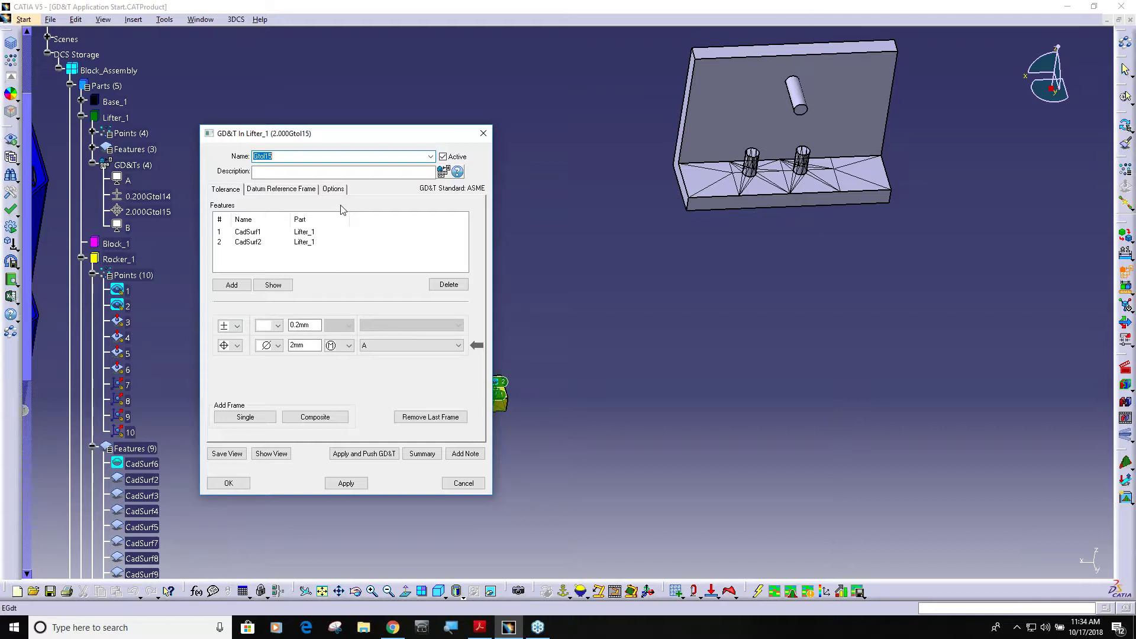
- Compare Gtol14 and Gtol15 via the editor's tolerance list, ending on Gtol15
{"action": "left_click", "coordinate": [430, 156]}
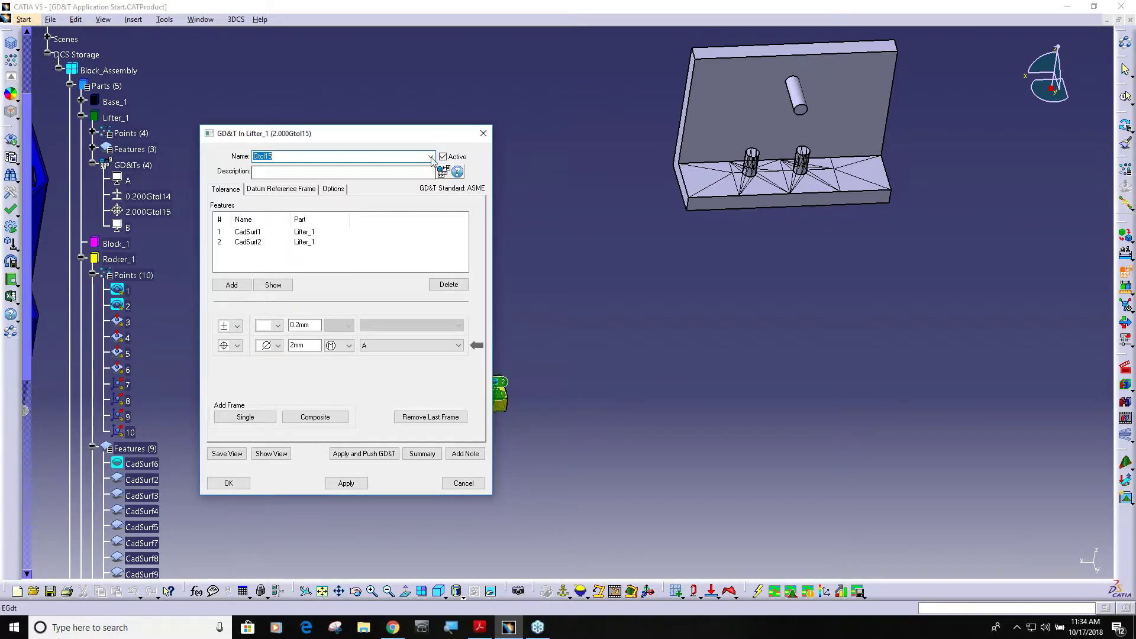
{"action": "left_click", "coordinate": [413, 168]}
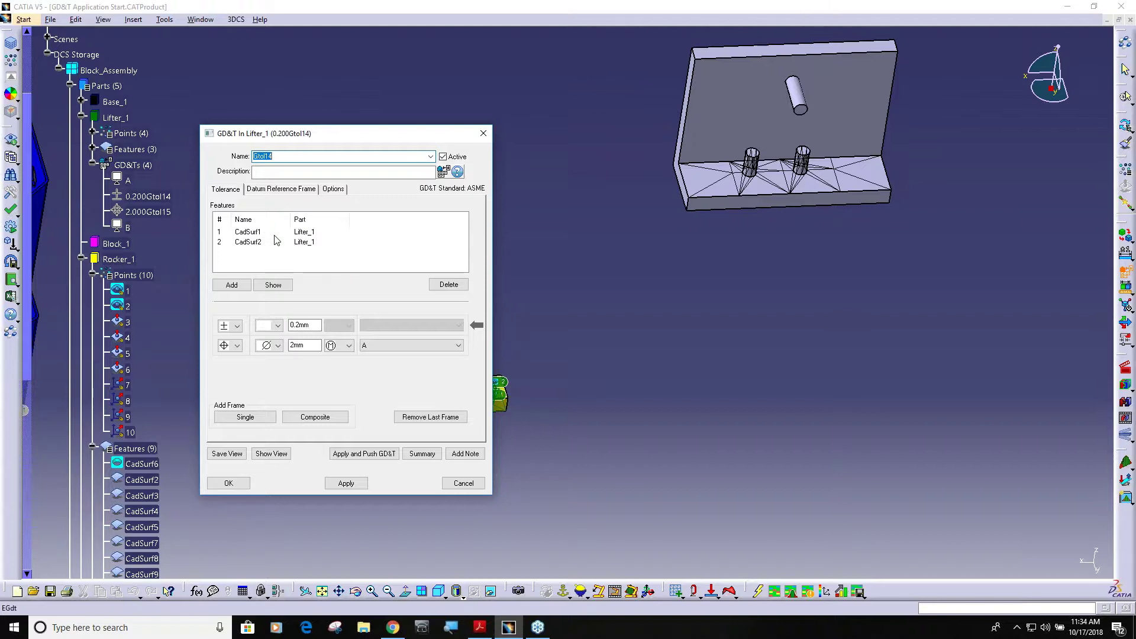
{"action": "left_click", "coordinate": [431, 157]}
{"action": "left_click", "coordinate": [429, 176]}
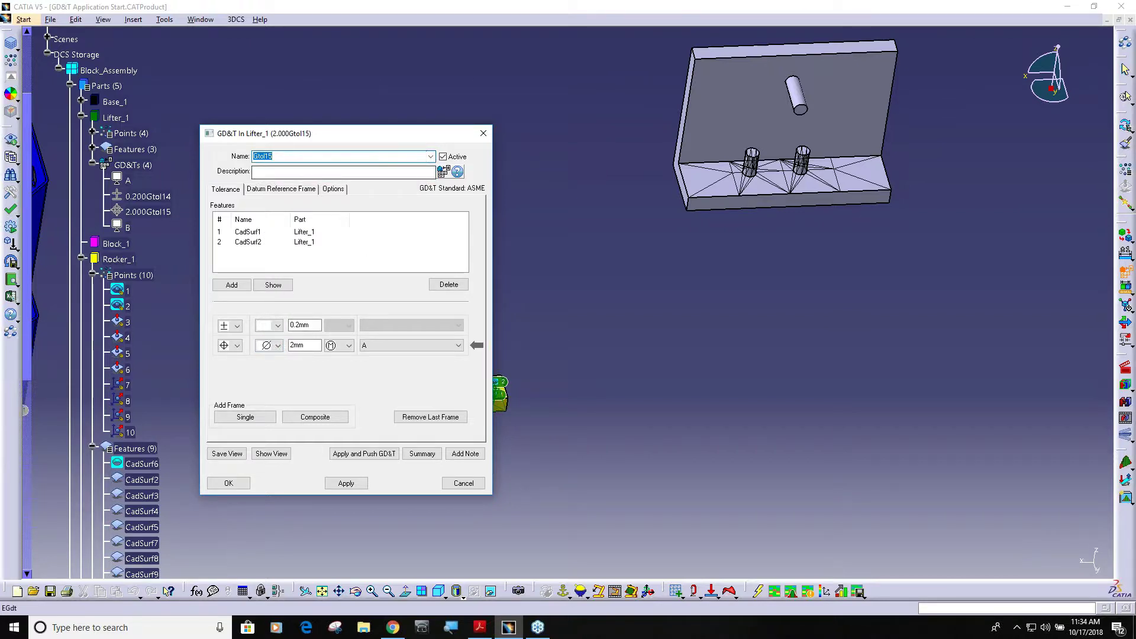
{"action": "left_click", "coordinate": [430, 156]}
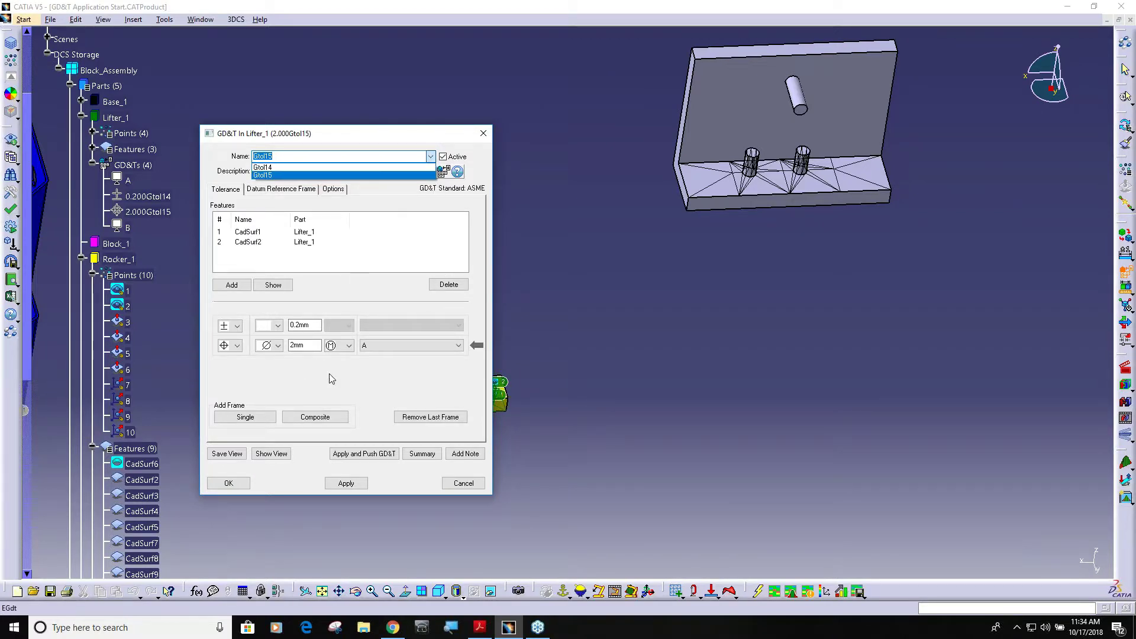
{"action": "left_click", "coordinate": [311, 345]}
- Change Gtol15's position tolerance from 2 mm to 3 mm, confirm, and rebuild nominally
{"action": "double_click", "coordinate": [310, 345]}
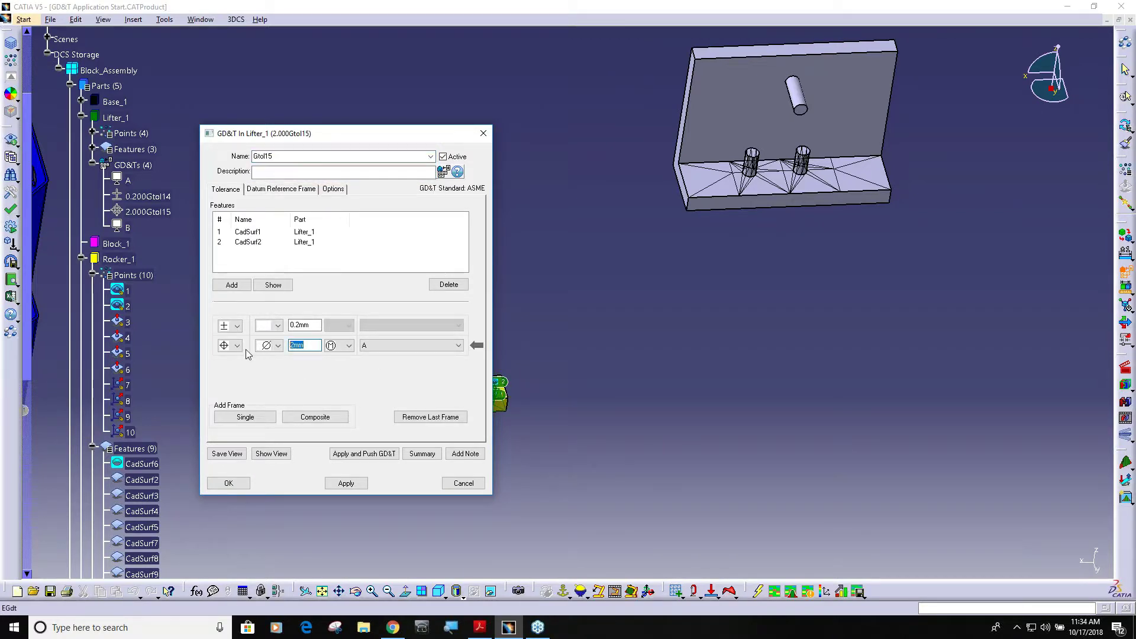
{"action": "type", "text": "3"}
{"action": "left_click", "coordinate": [228, 483]}
{"action": "middle_click_drag", "start_coordinate": [228, 483], "coordinate": [570, 408]}
{"action": "left_click", "coordinate": [228, 482]}
{"action": "middle_click_drag", "start_coordinate": [571, 408], "coordinate": [858, 286]}
{"action": "left_click", "coordinate": [1128, 384]}
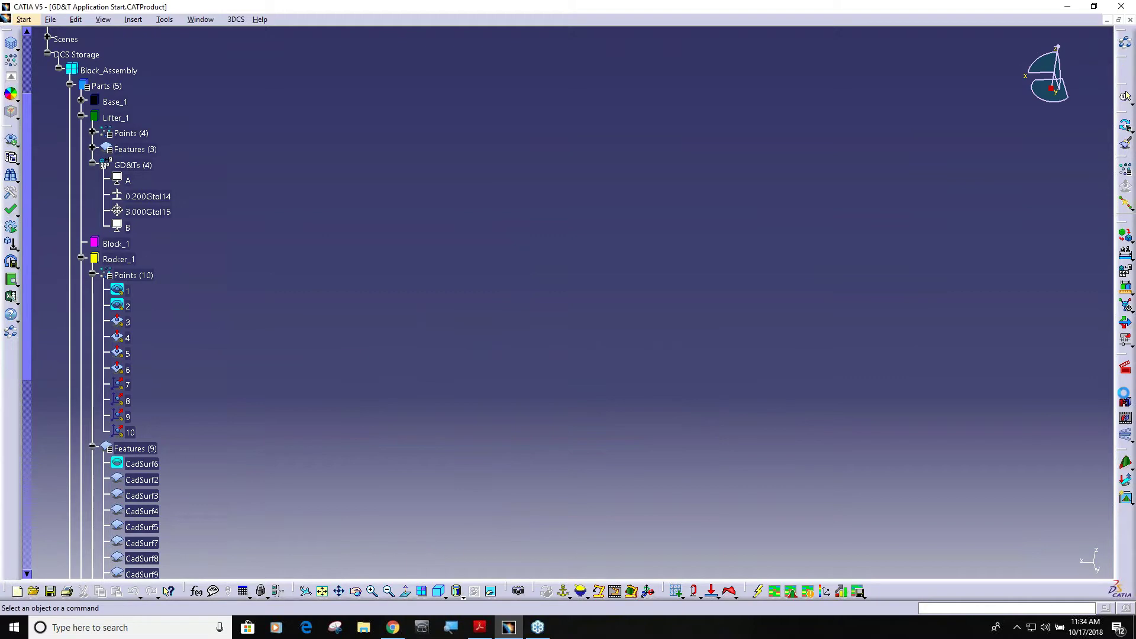
- Preview the random deviation runs with the 3 mm Gtol15, then close the preview
{"action": "middle_click_drag", "start_coordinate": [677, 562], "coordinate": [626, 336]}
{"action": "left_click", "coordinate": [677, 562]}
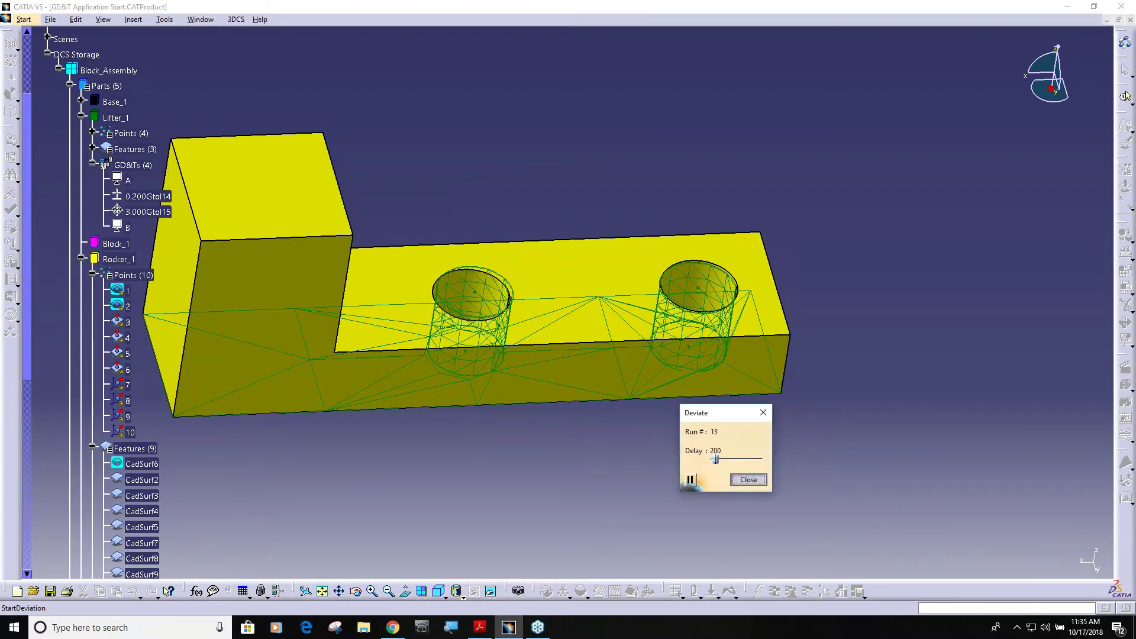
{"action": "left_click", "coordinate": [749, 480]}
- Return the parts to unbuilt positions and bring up Run Analysis set to 2000 runs
{"action": "left_click", "coordinate": [1124, 402]}
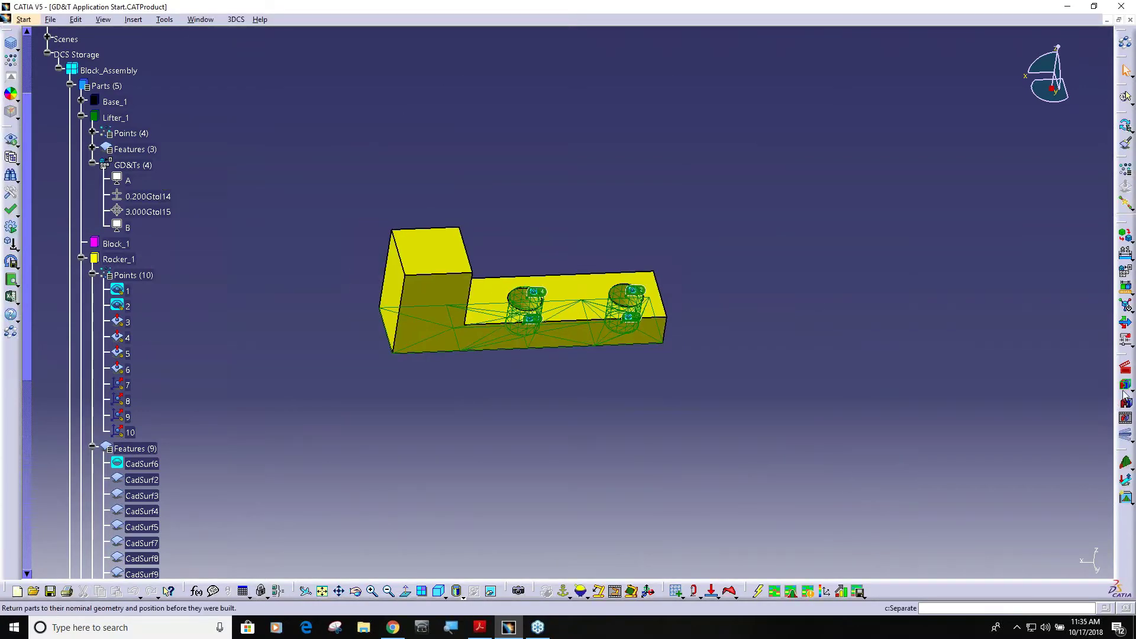
{"action": "left_click", "coordinate": [761, 367]}
{"action": "middle_click_drag", "start_coordinate": [763, 360], "coordinate": [756, 438]}
{"action": "middle_click_drag", "start_coordinate": [889, 298], "coordinate": [750, 447]}
{"action": "left_click", "coordinate": [750, 502]}
{"action": "left_click", "coordinate": [1123, 464]}
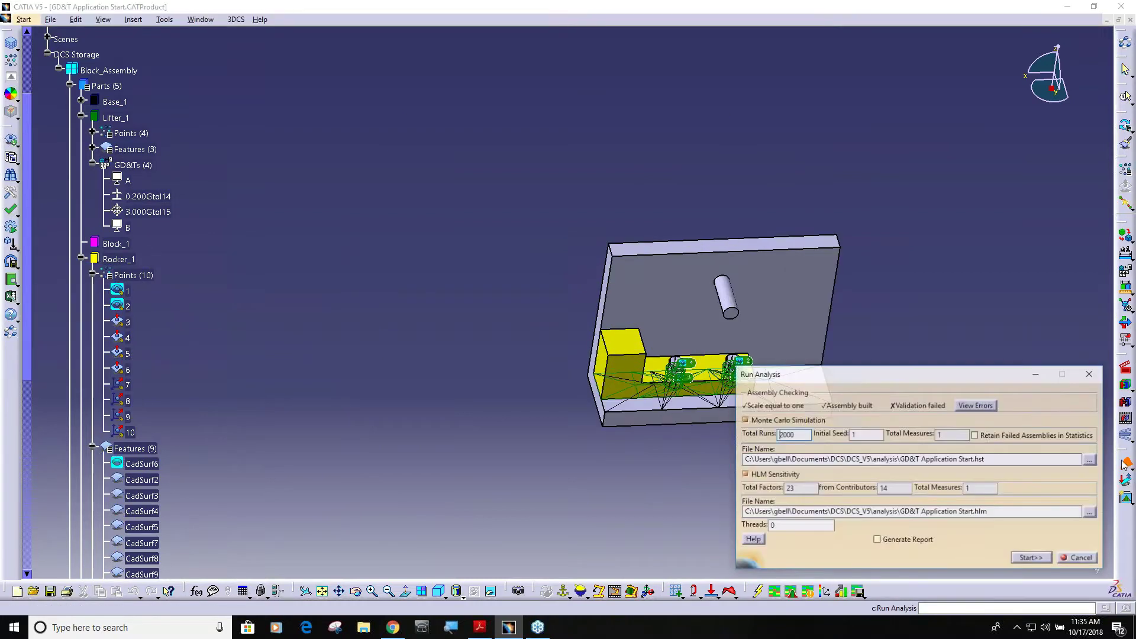
- Rerun the 2000-run Monte Carlo and widen the log showing 18 failed Pattern_Fit builds
{"action": "left_click", "coordinate": [1032, 558]}
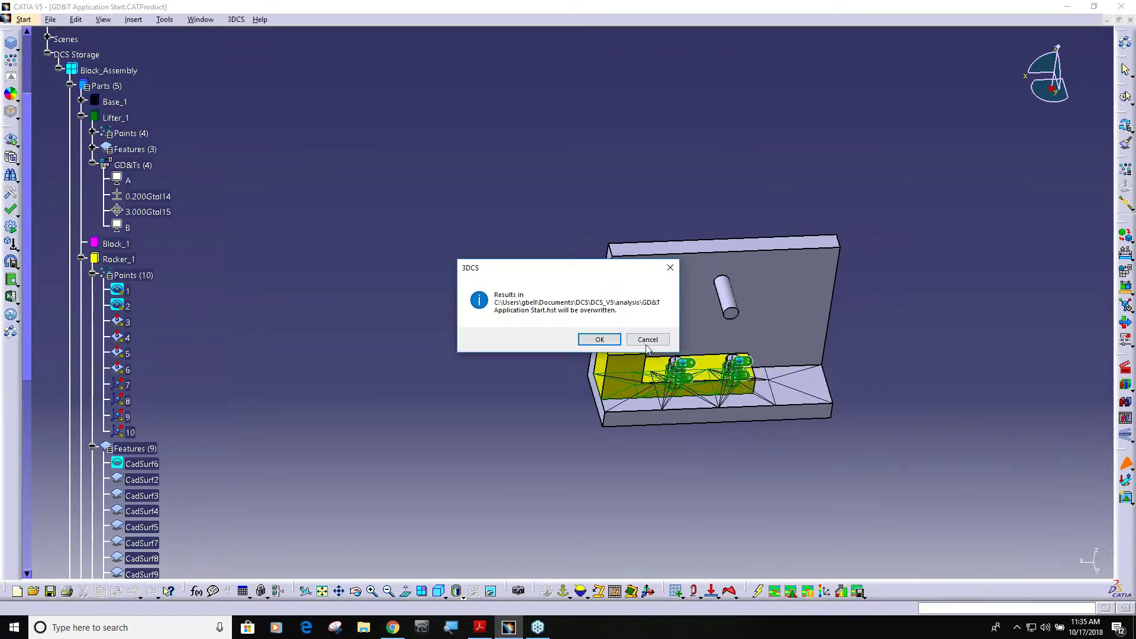
{"action": "left_click", "coordinate": [617, 341]}
{"action": "key", "text": "Return"}
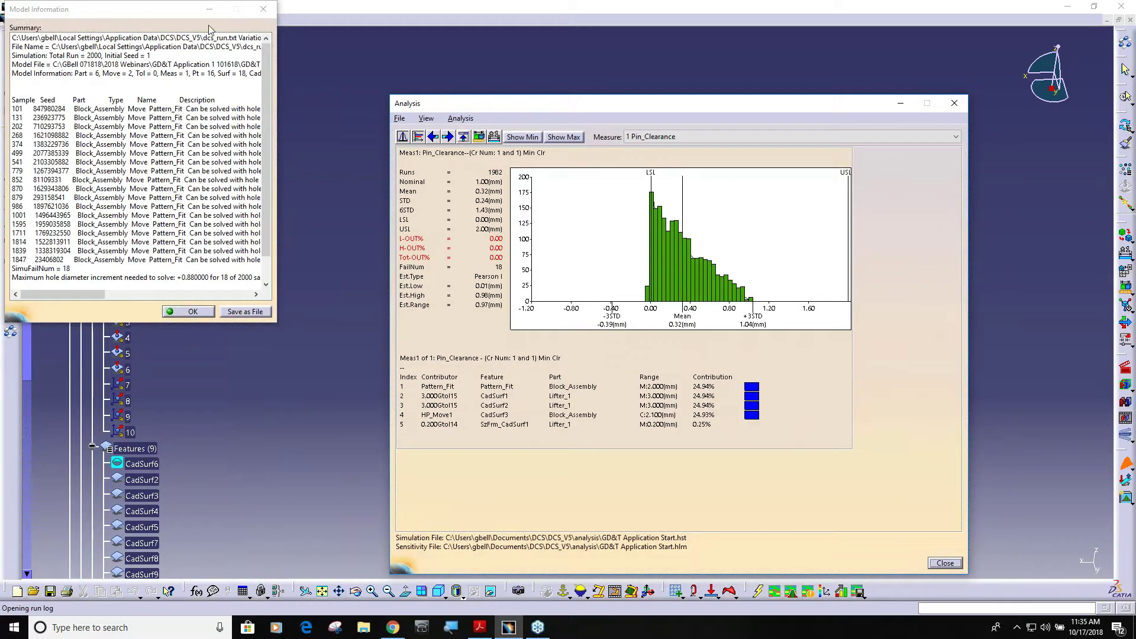
{"action": "left_click", "coordinate": [183, 15]}
{"action": "left_click_drag", "start_coordinate": [183, 14], "coordinate": [264, 99]}
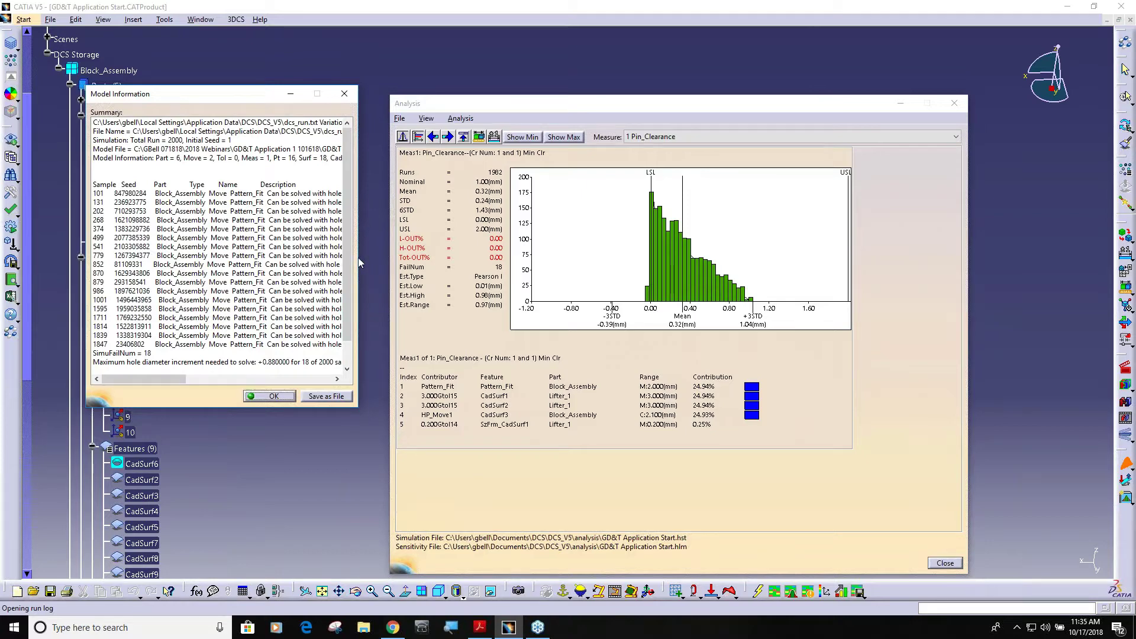
{"action": "left_click_drag", "start_coordinate": [359, 263], "coordinate": [515, 257]}
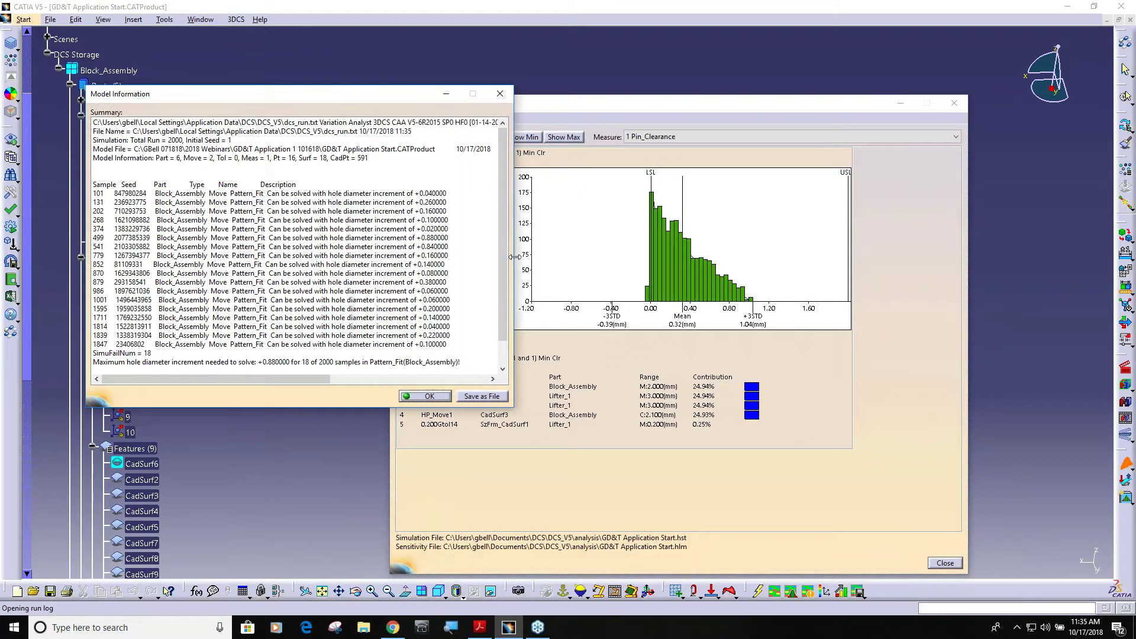